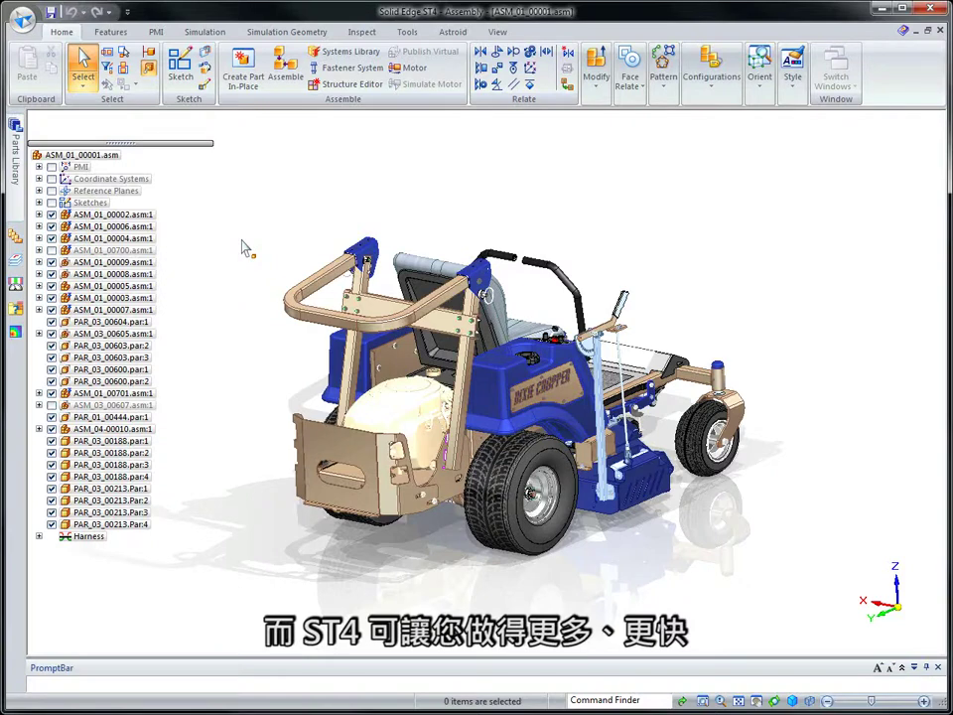
Step: Show only subassembly ASM_01_00701 and zoom in toward the deck wheel
right_click(127, 397)
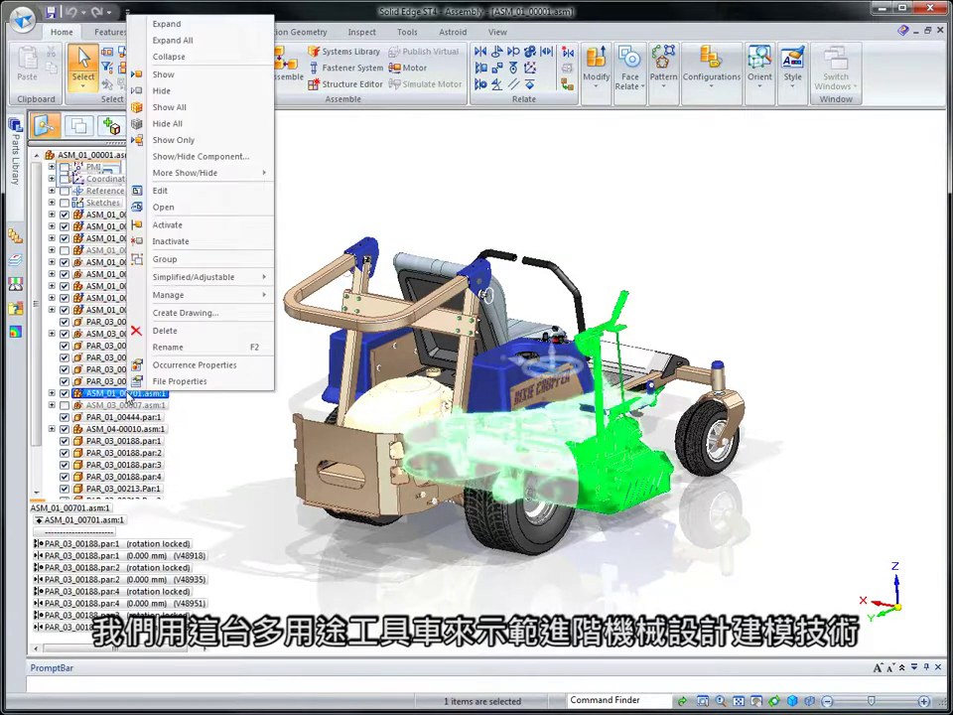
click(174, 139)
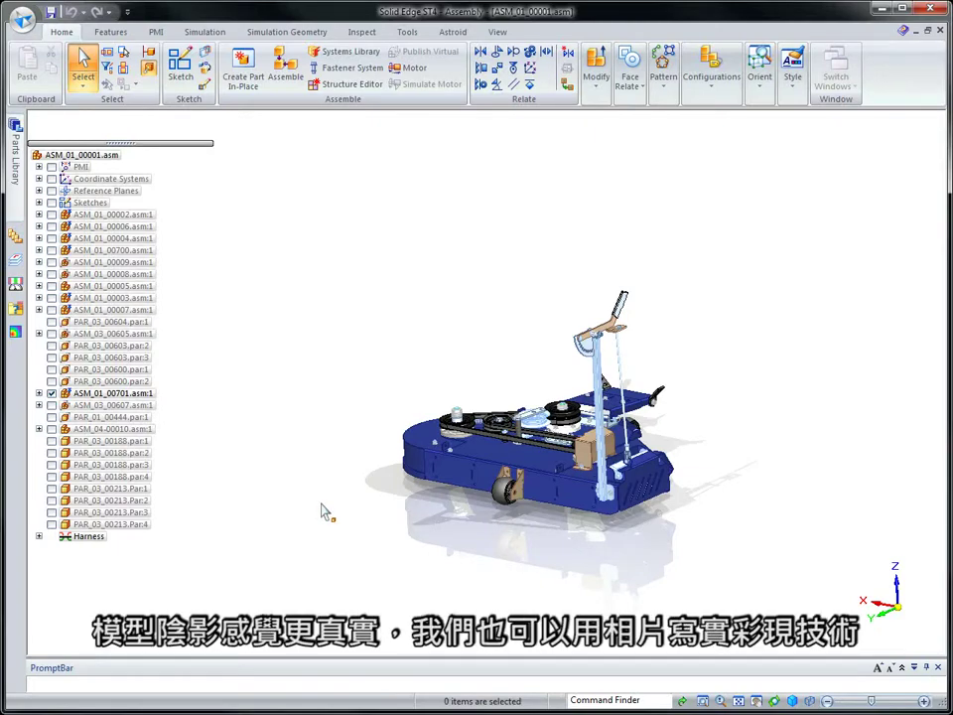
scroll(318, 524, up, 2)
scroll(353, 566, up, 2)
scroll(391, 601, up, 2)
scroll(395, 608, up, 2)
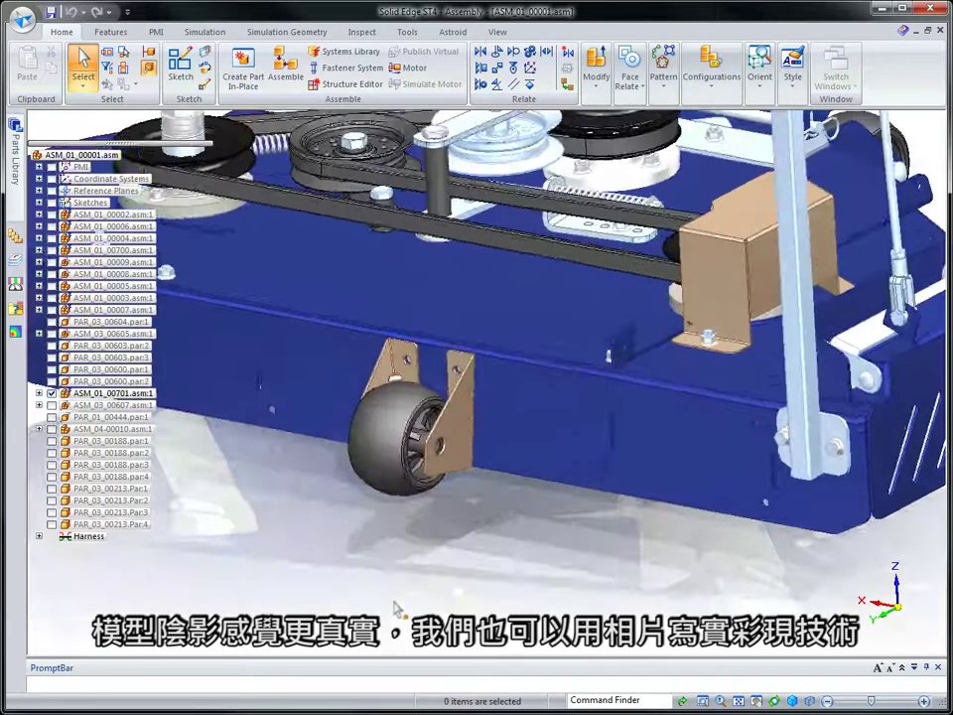
scroll(399, 607, up, 2)
scroll(407, 607, up, 2)
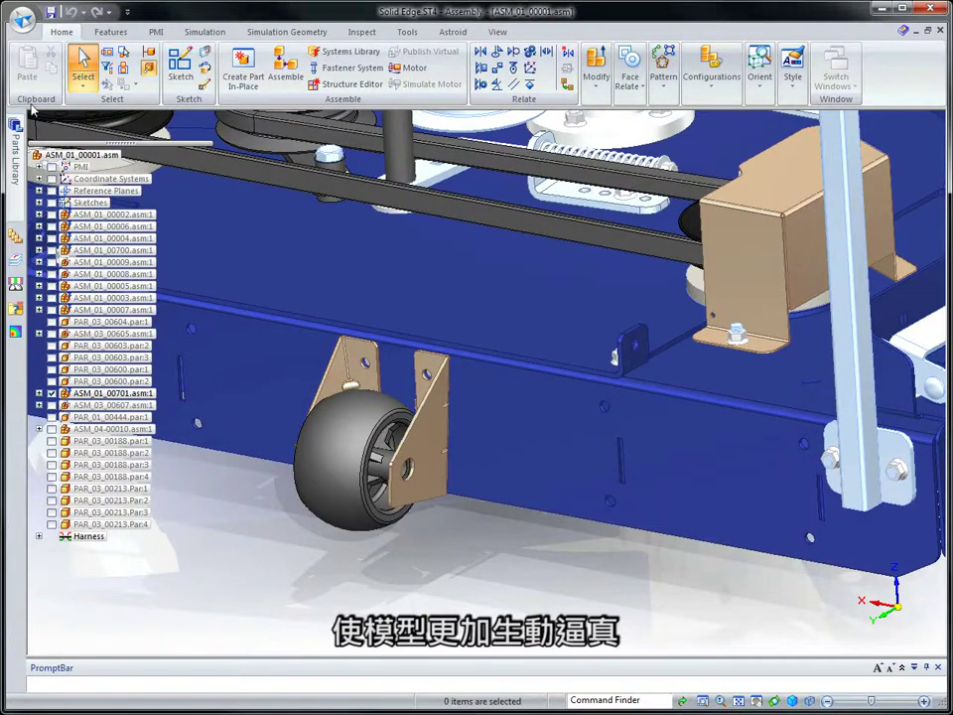
Step: Open PAR_01_00800.dft from the working folder and hide its Border layer
click(22, 19)
click(50, 188)
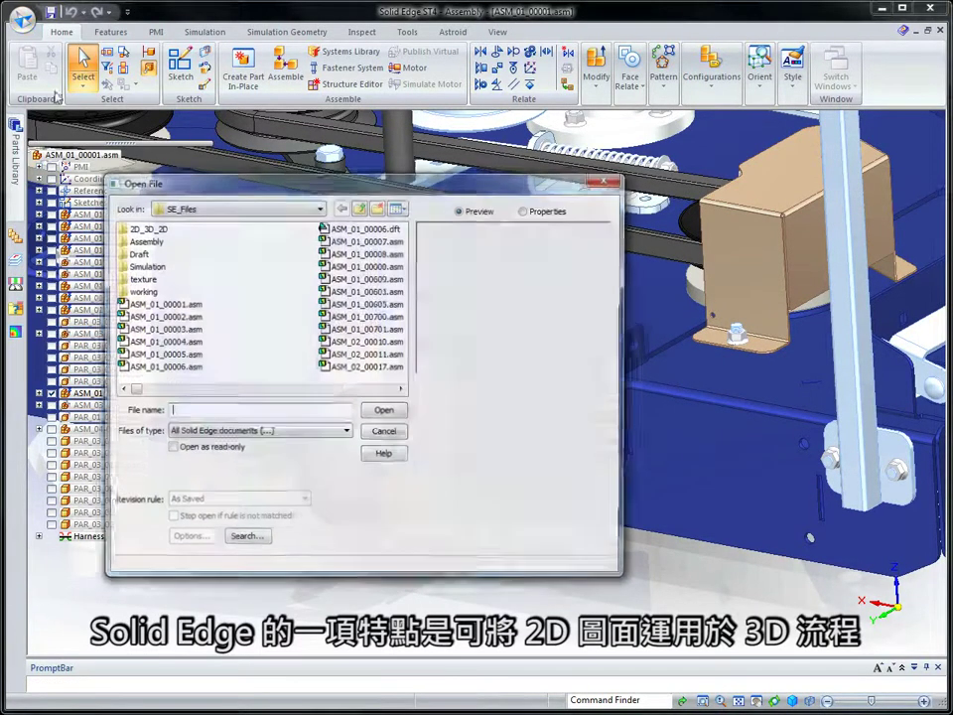
double_click(140, 291)
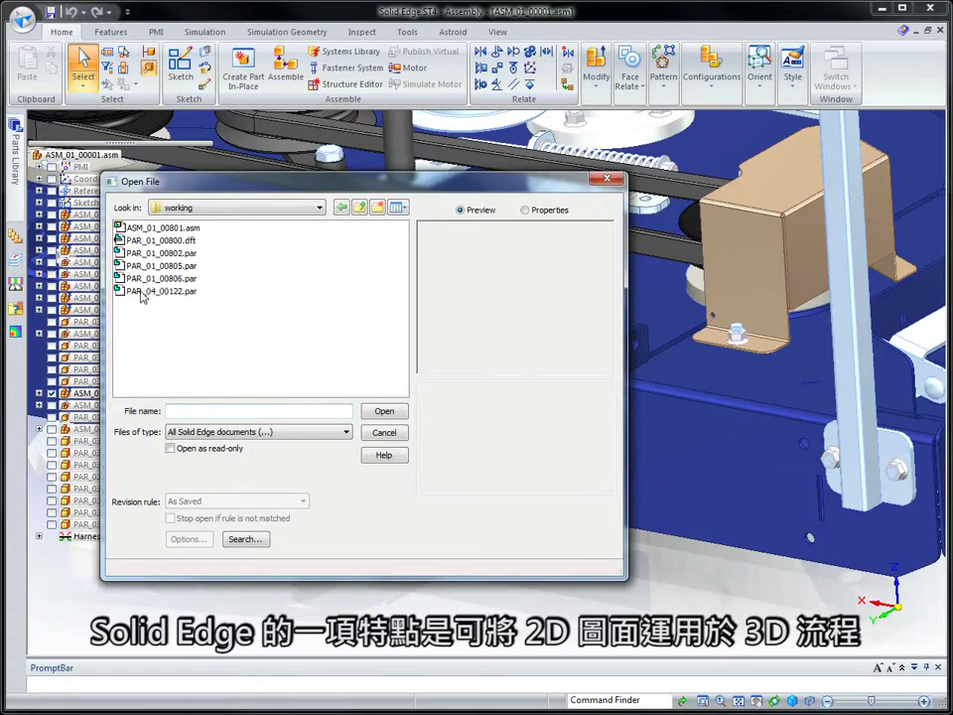
click(169, 240)
click(380, 414)
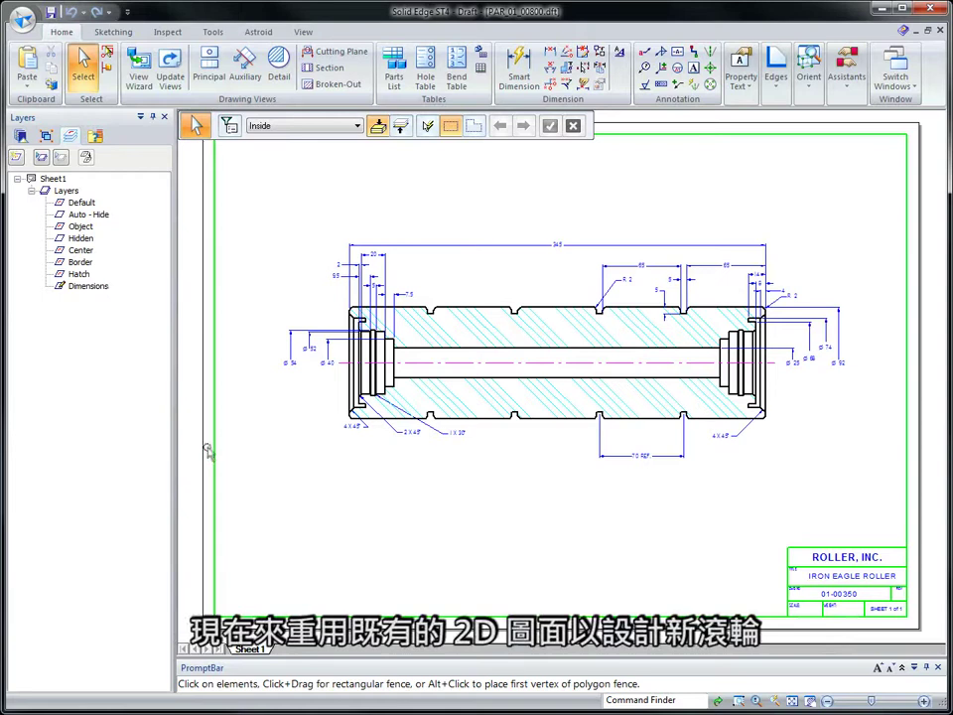
click(78, 264)
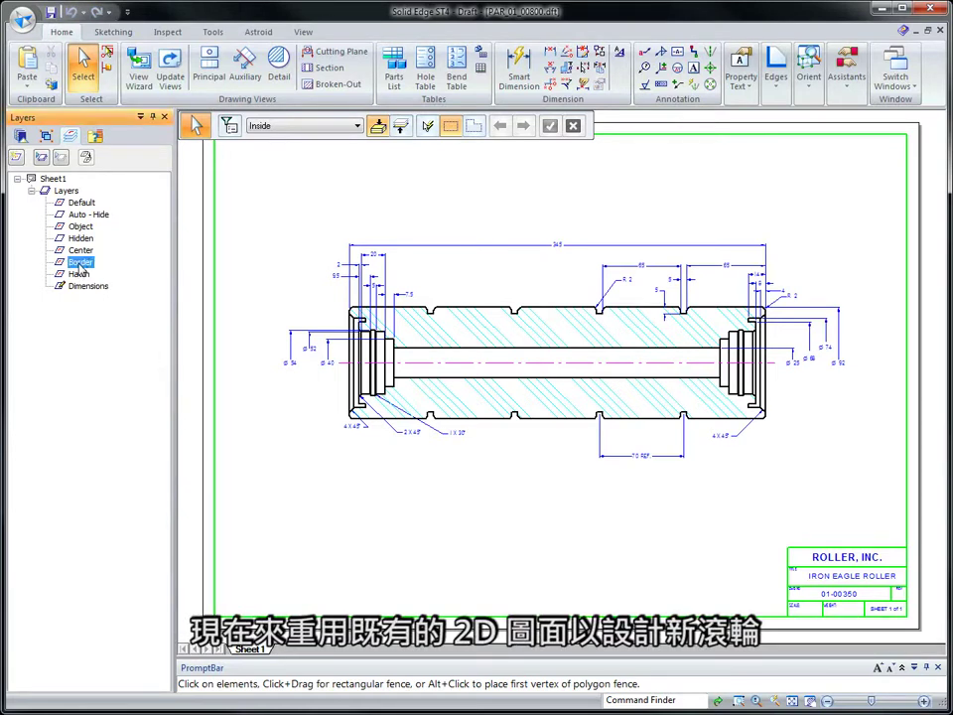
click(60, 157)
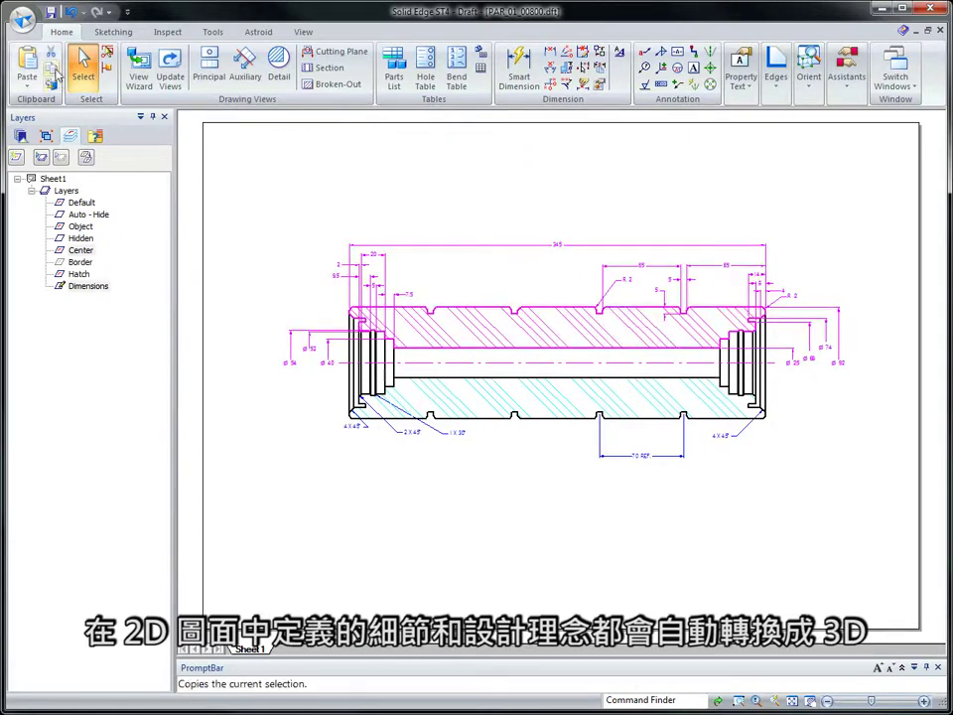
Step: Create a new part from the metric part template
click(23, 18)
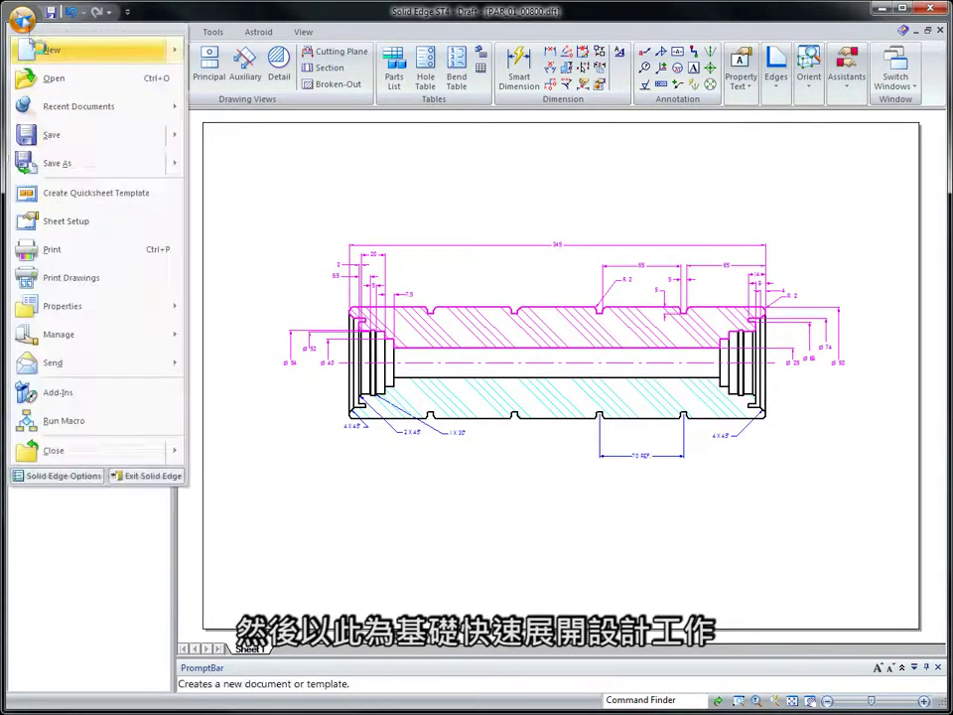
click(50, 48)
click(347, 400)
click(542, 480)
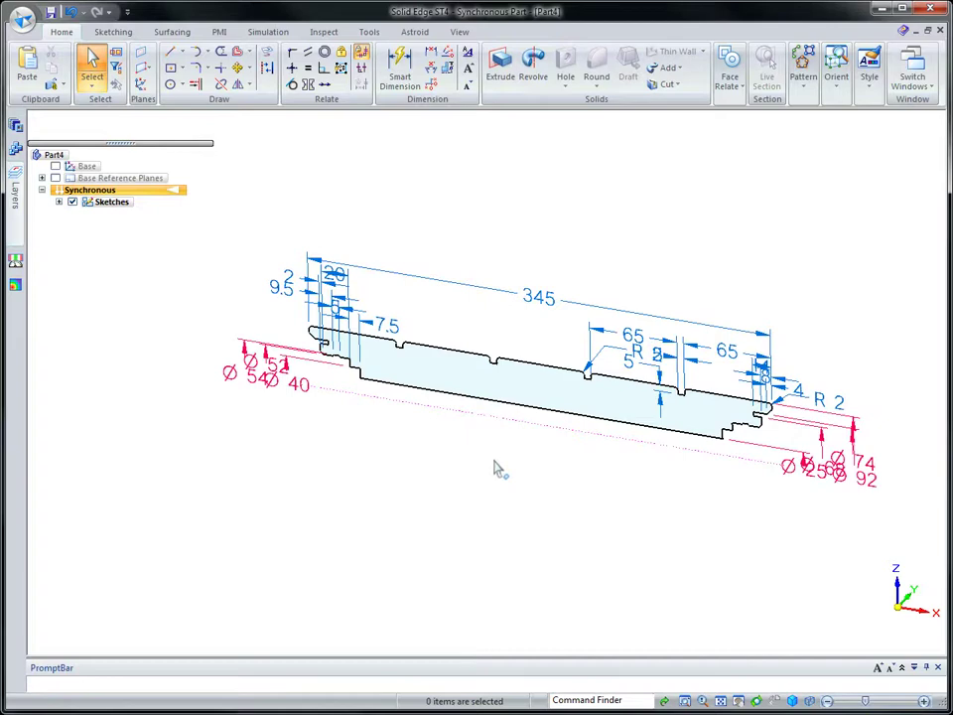
Step: Revolve the roller half-profile about its centreline through 360 degrees, creating Protrusion 1
click(508, 402)
drag(499, 388, 504, 418)
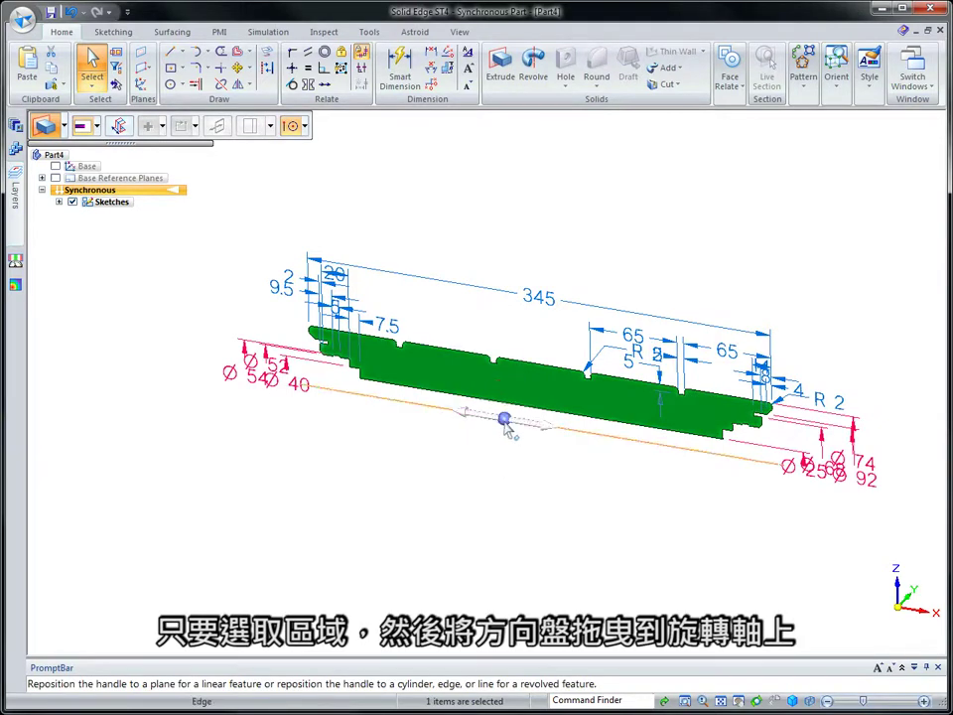
click(499, 449)
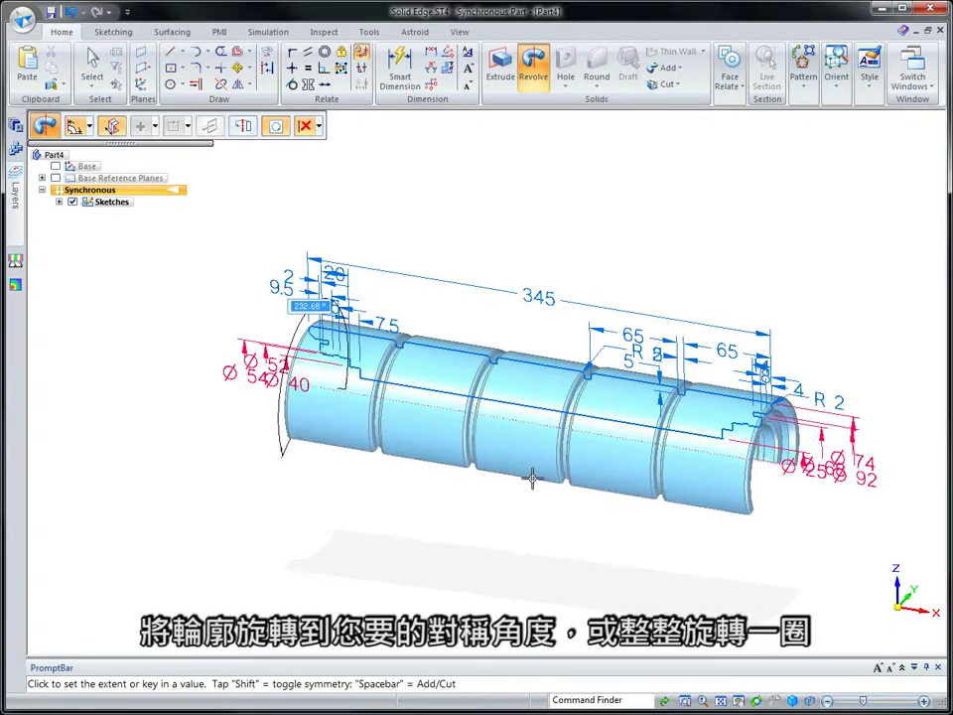
click(88, 126)
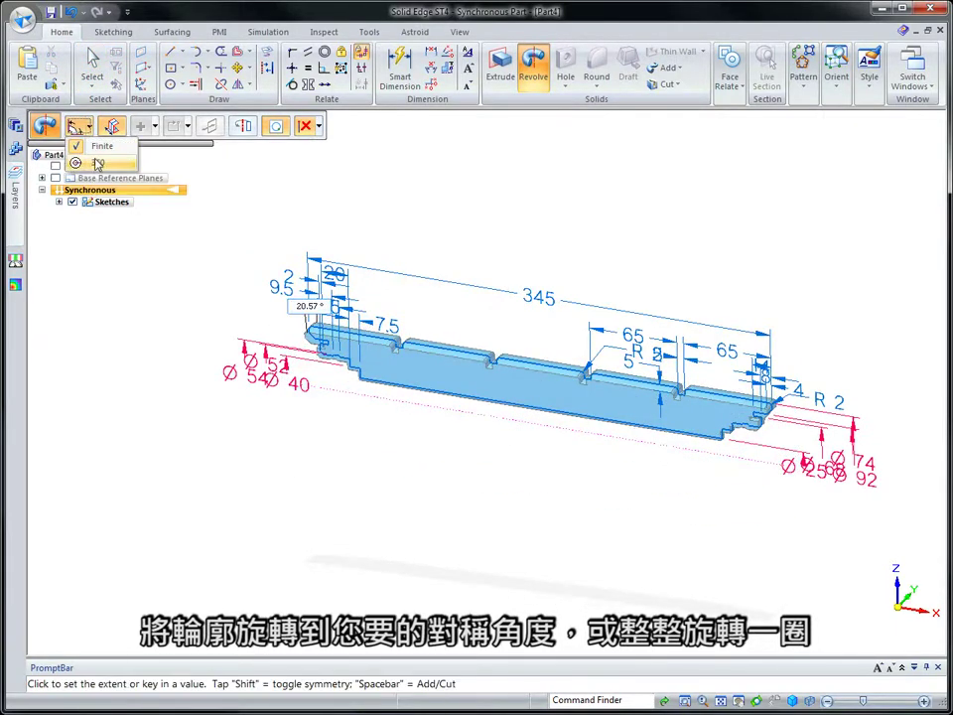
click(81, 159)
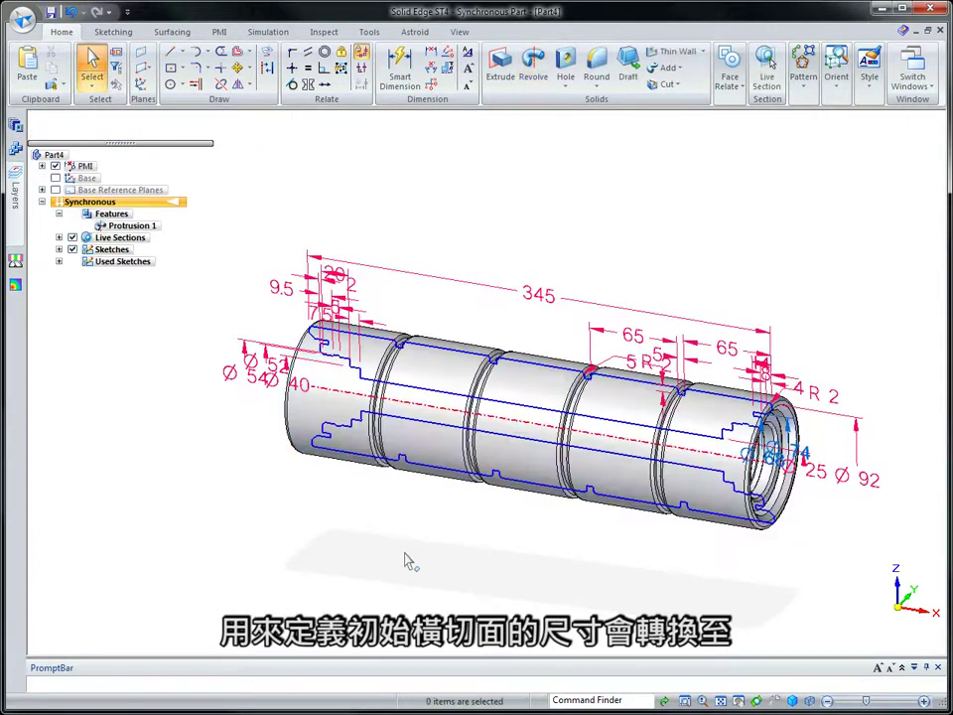
Step: Change the Ø92 outer diameter to 125 and the 7.5 left-end step to 25
click(770, 501)
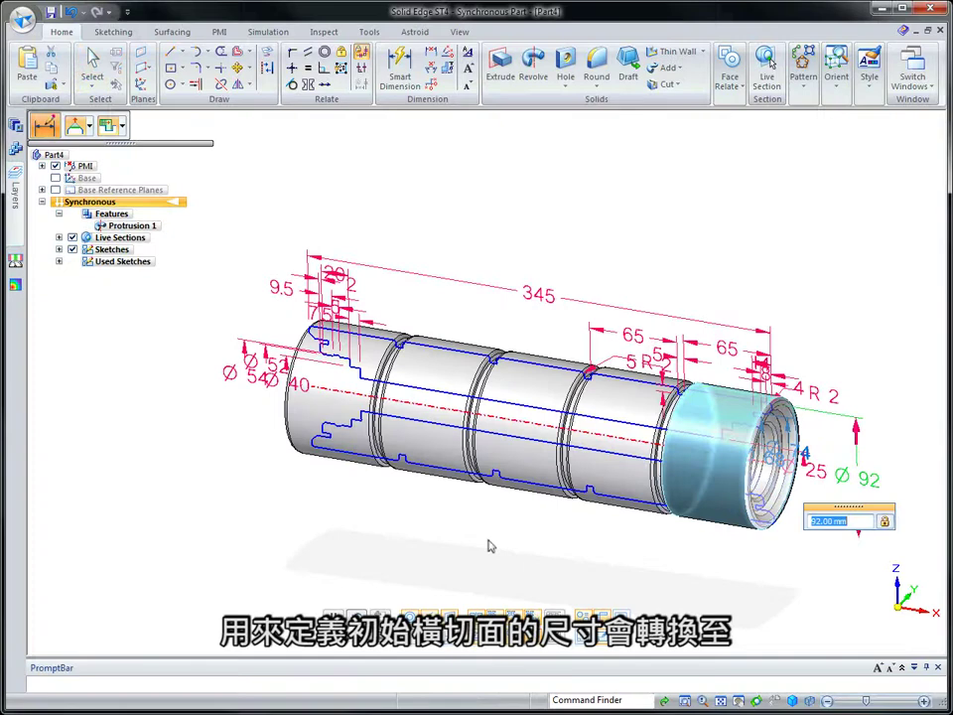
key(Return)
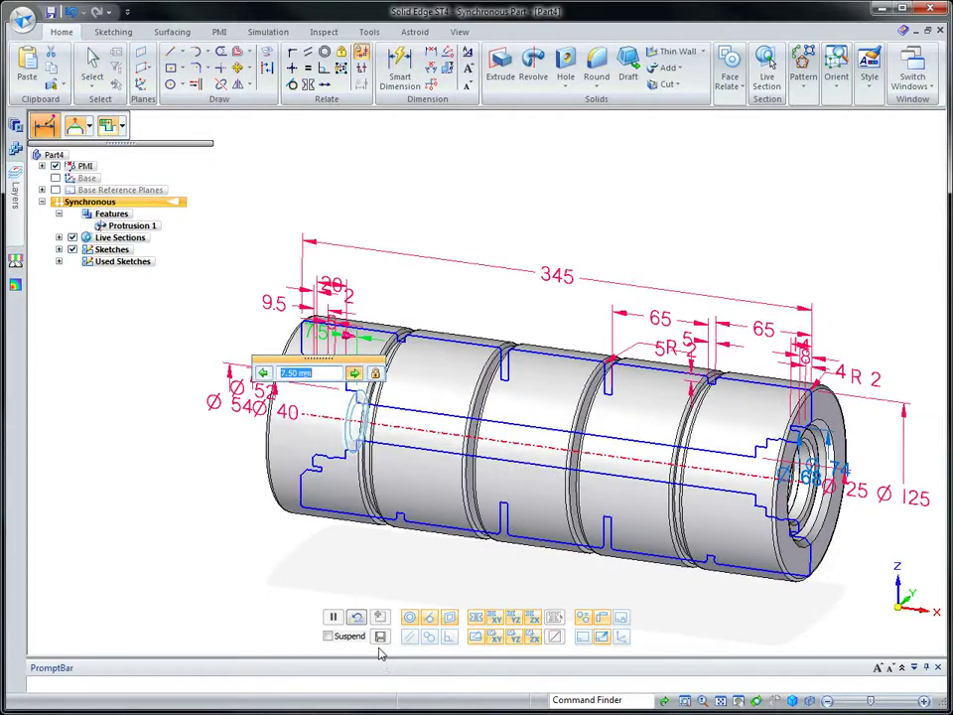
key(Return)
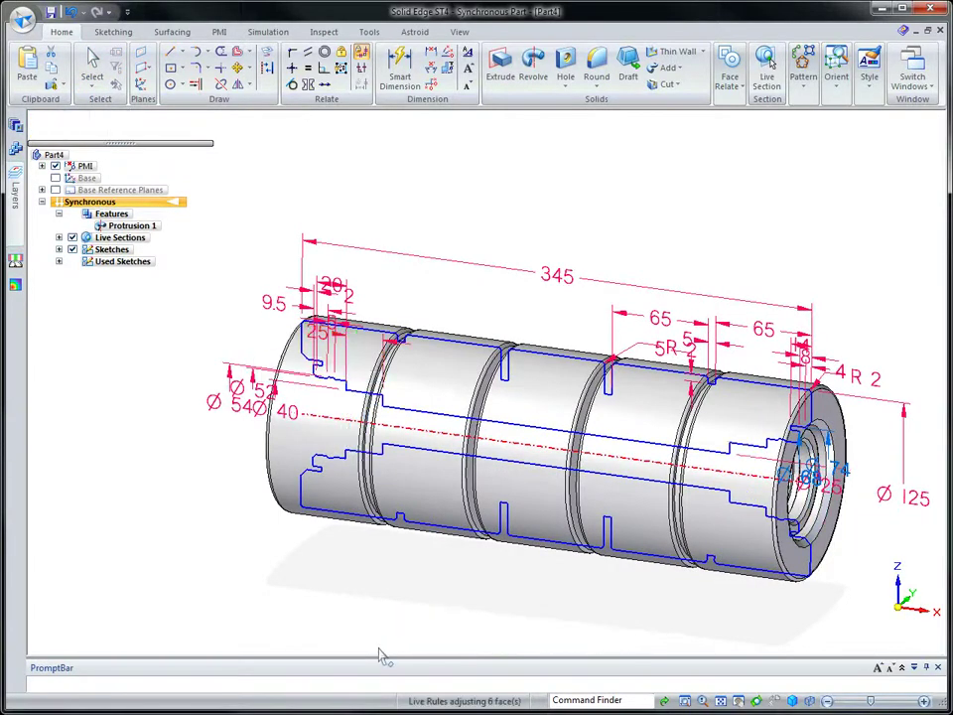
key(Escape)
Step: Hide the PMI dimensions and cut a radial hole in the roller's middle band
click(55, 166)
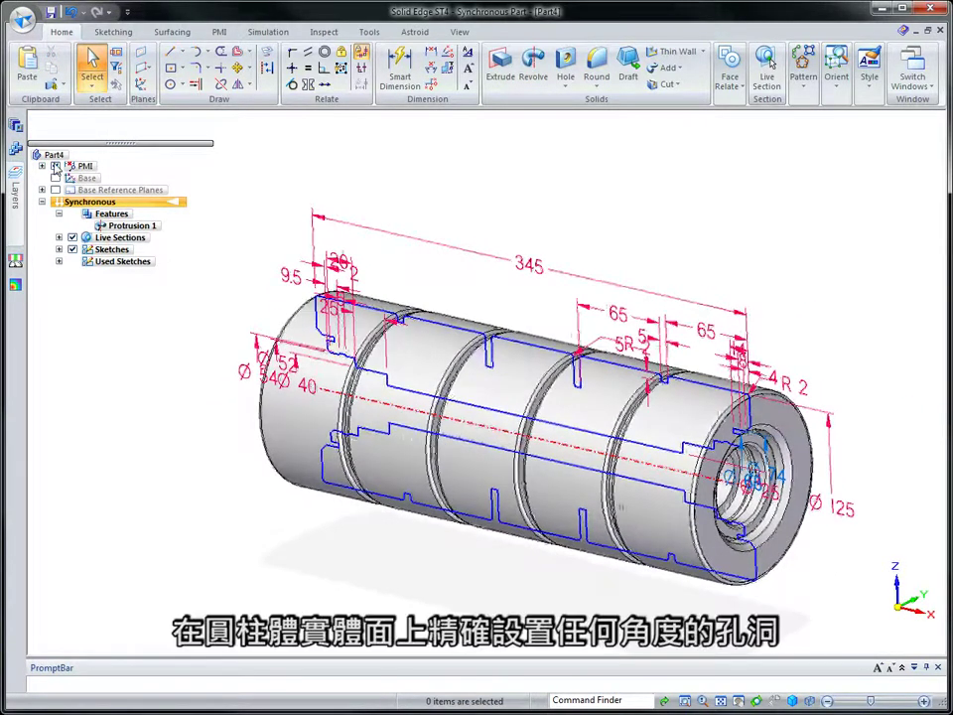
click(565, 62)
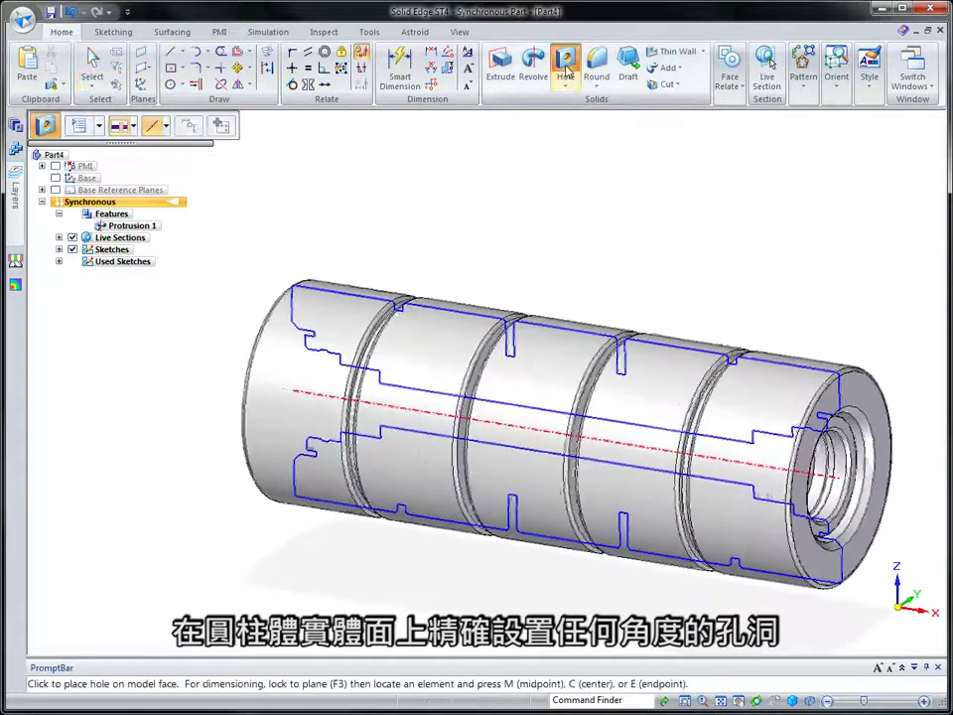
click(566, 434)
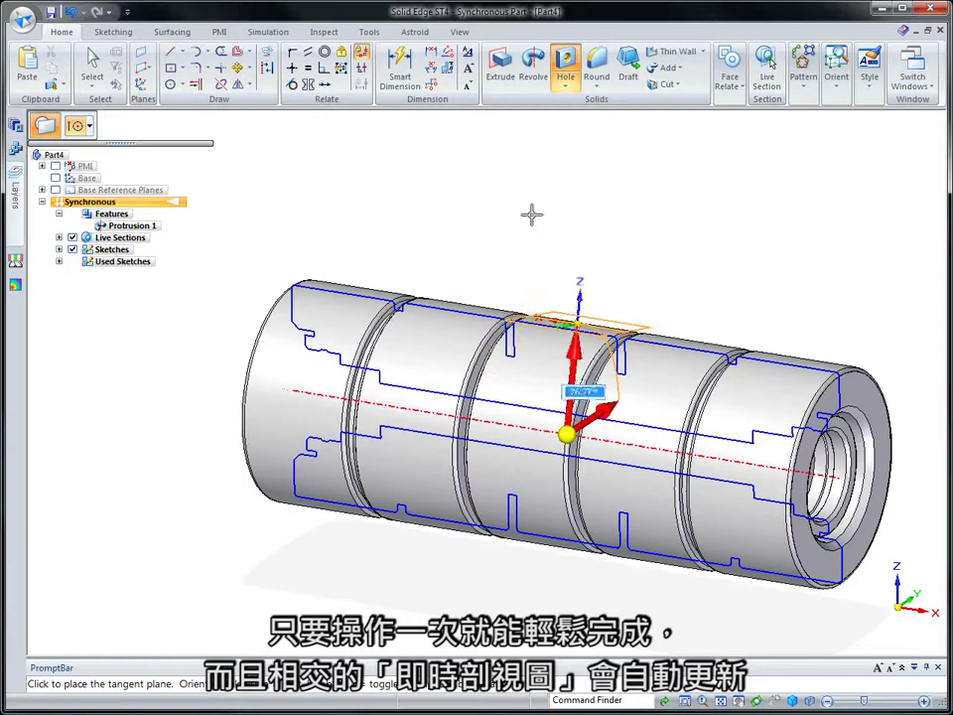
click(473, 249)
click(571, 338)
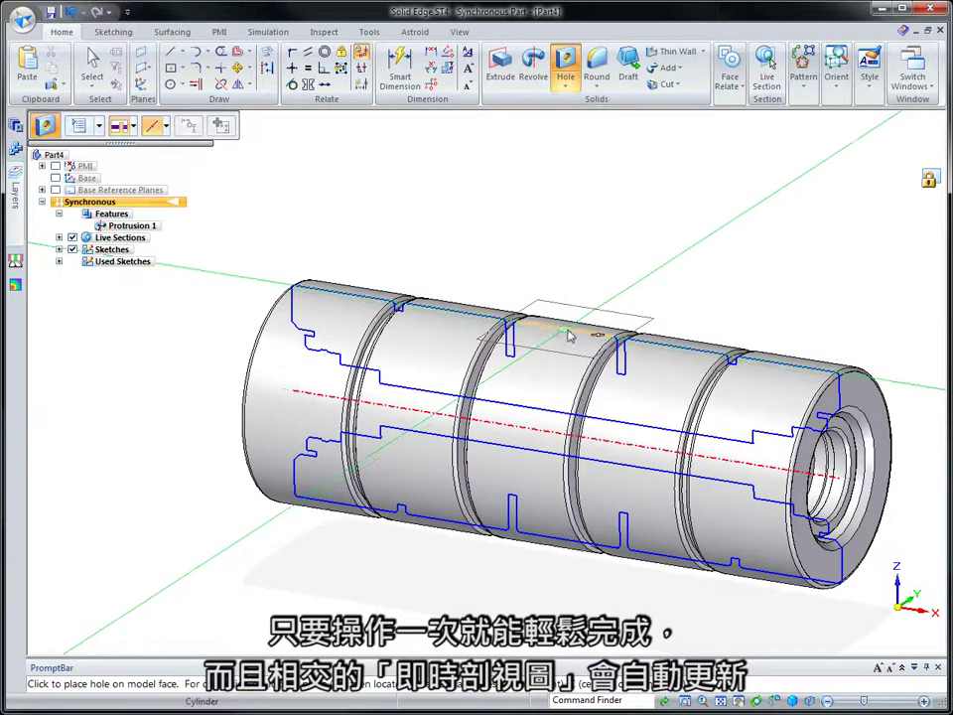
key(Escape)
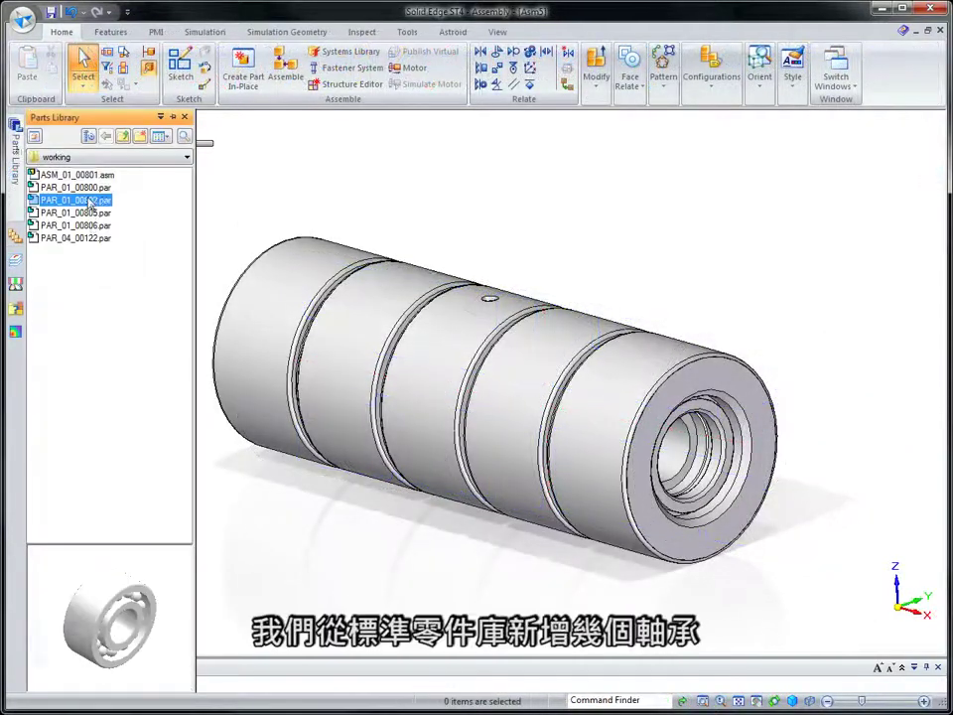
Step: Place a bearing in the roller's end bore and move it onto the roller's hole
drag(59, 195, 556, 251)
click(693, 432)
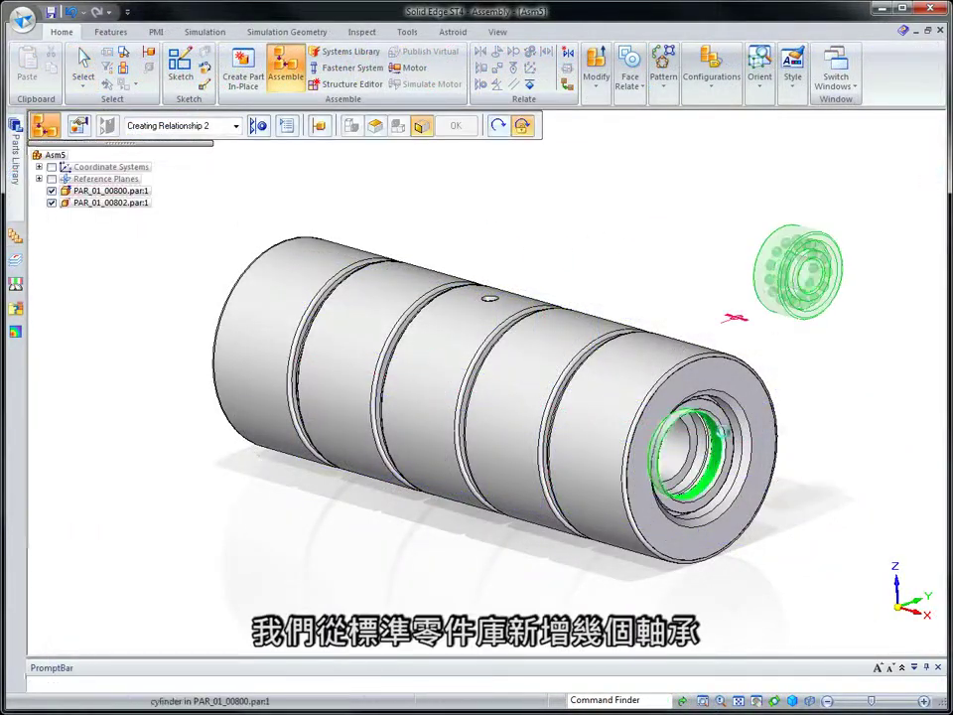
click(720, 474)
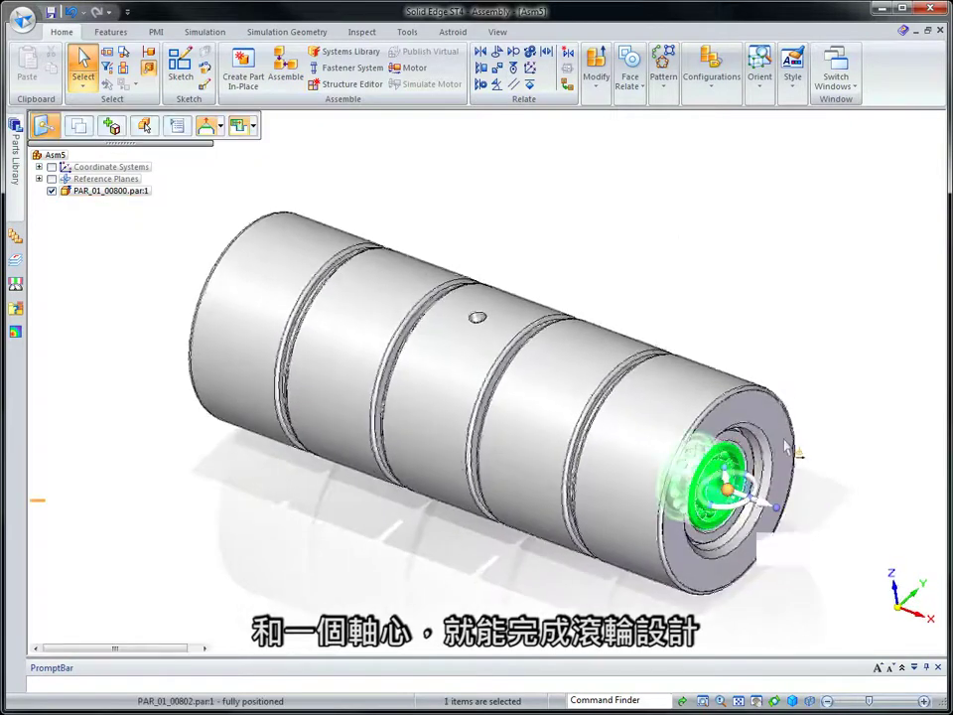
drag(723, 479, 478, 315)
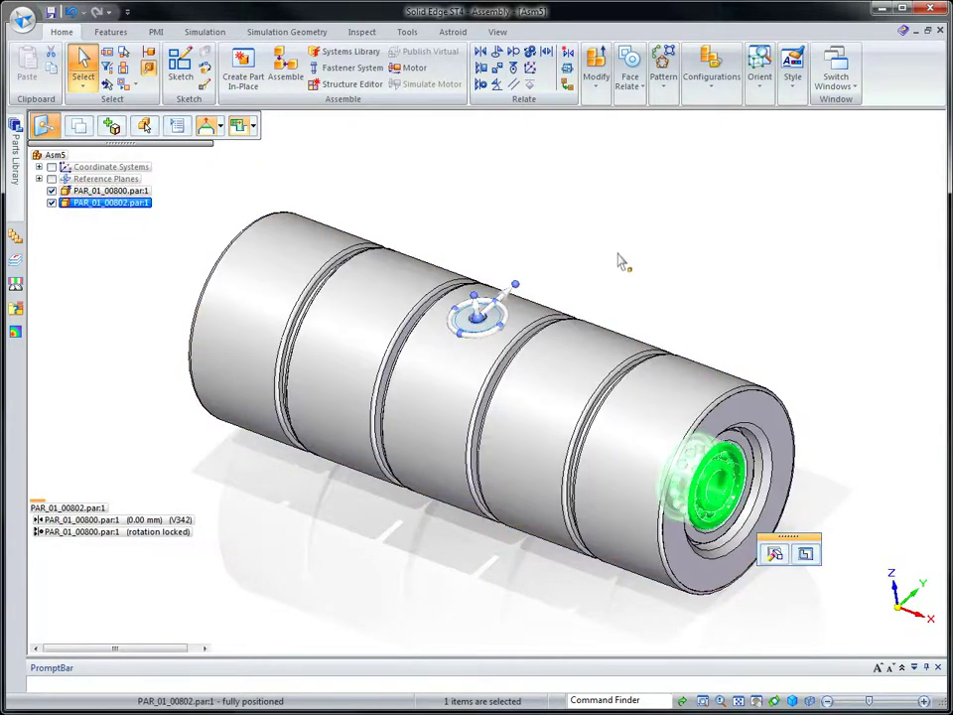
Step: Paste a second bearing on the shaft, replacing relationships to new faces, then drag in ASM_01_00801
key(ctrl+c)
key(ctrl+v)
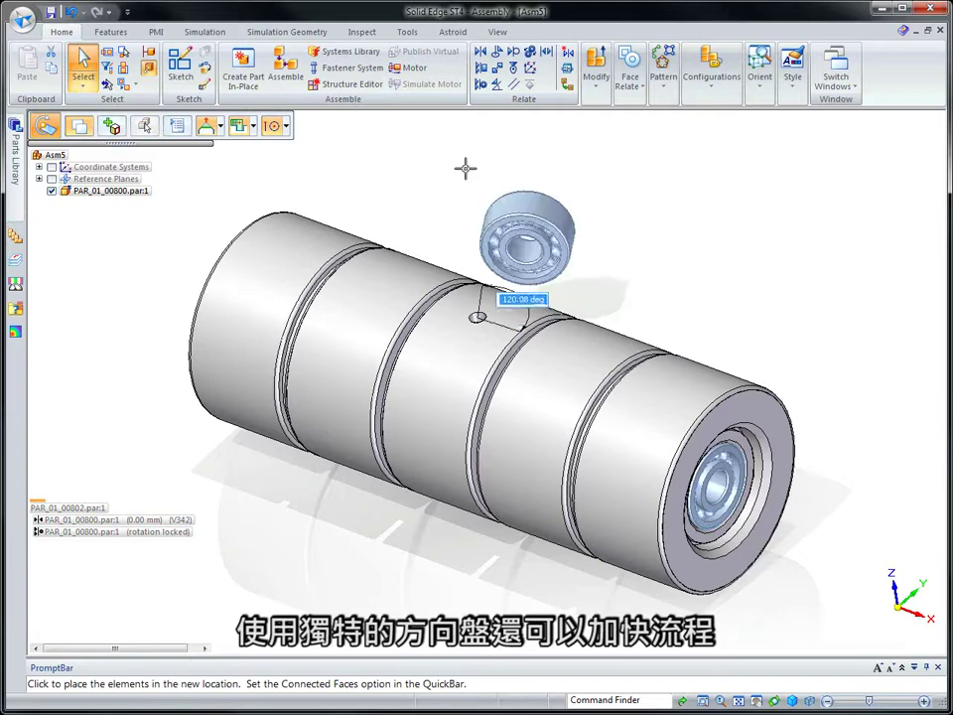
click(409, 187)
click(266, 401)
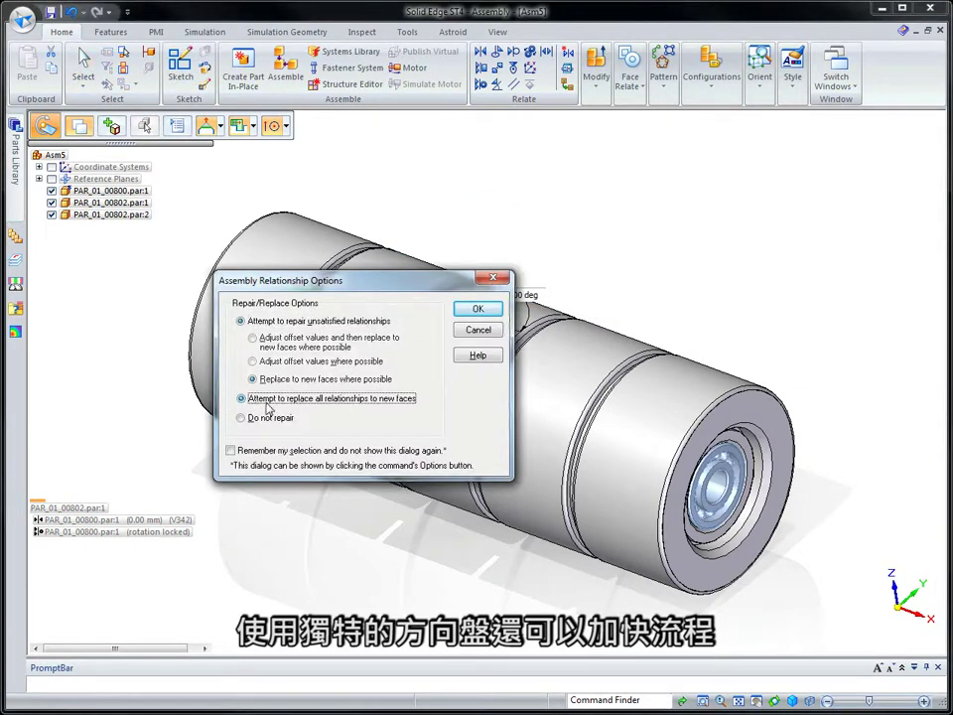
click(478, 309)
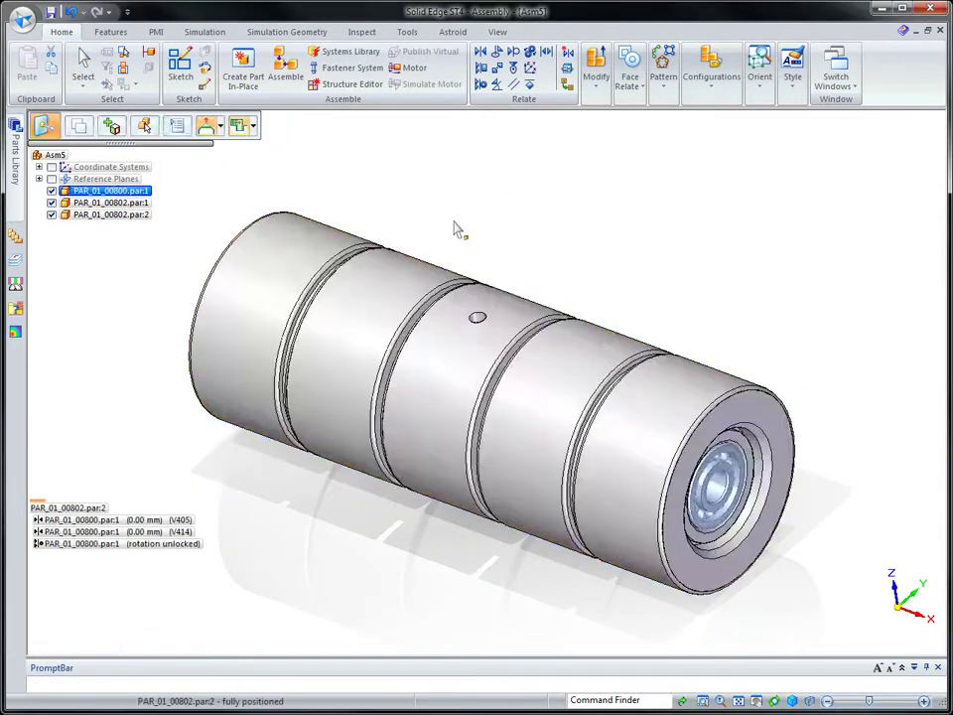
click(117, 372)
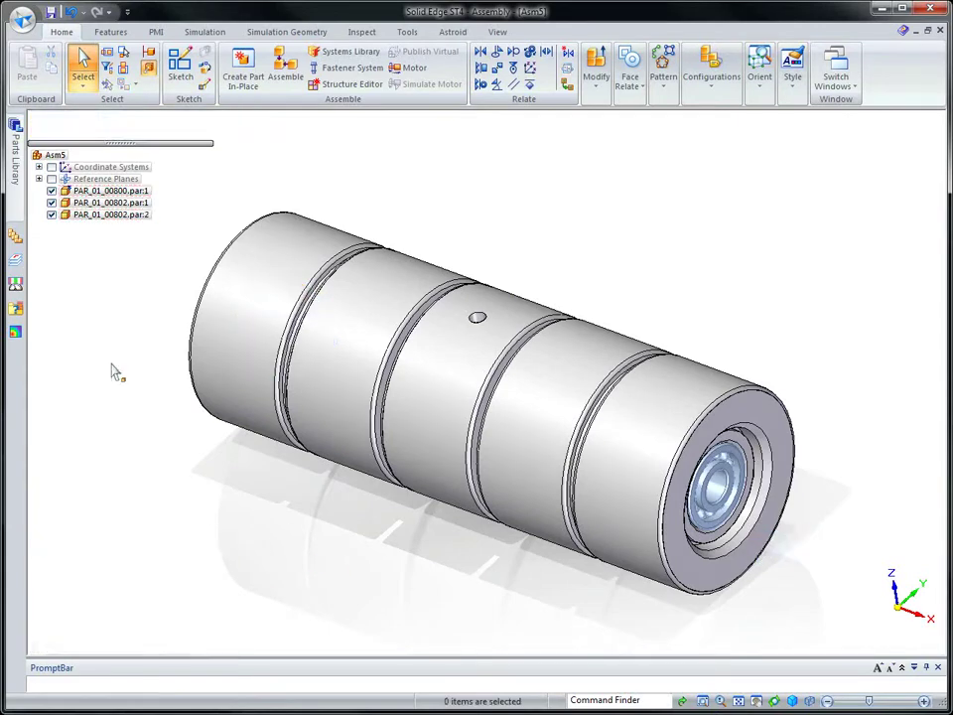
click(15, 137)
drag(74, 179, 485, 212)
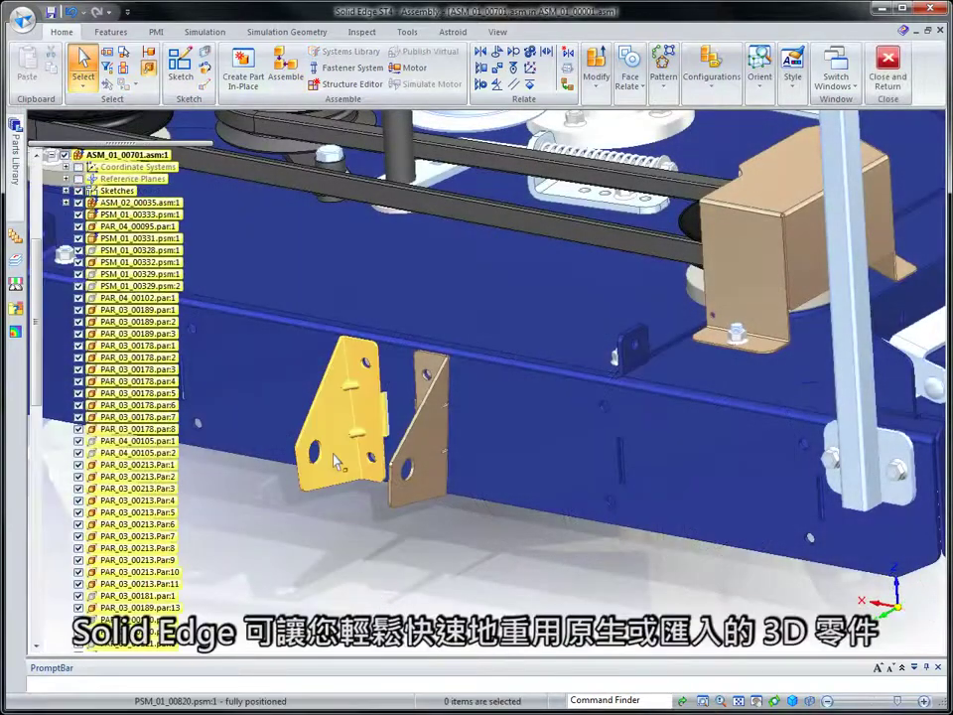
Step: Move the second bracket to the deck's far end, repairing its relationships to new faces
click(362, 417)
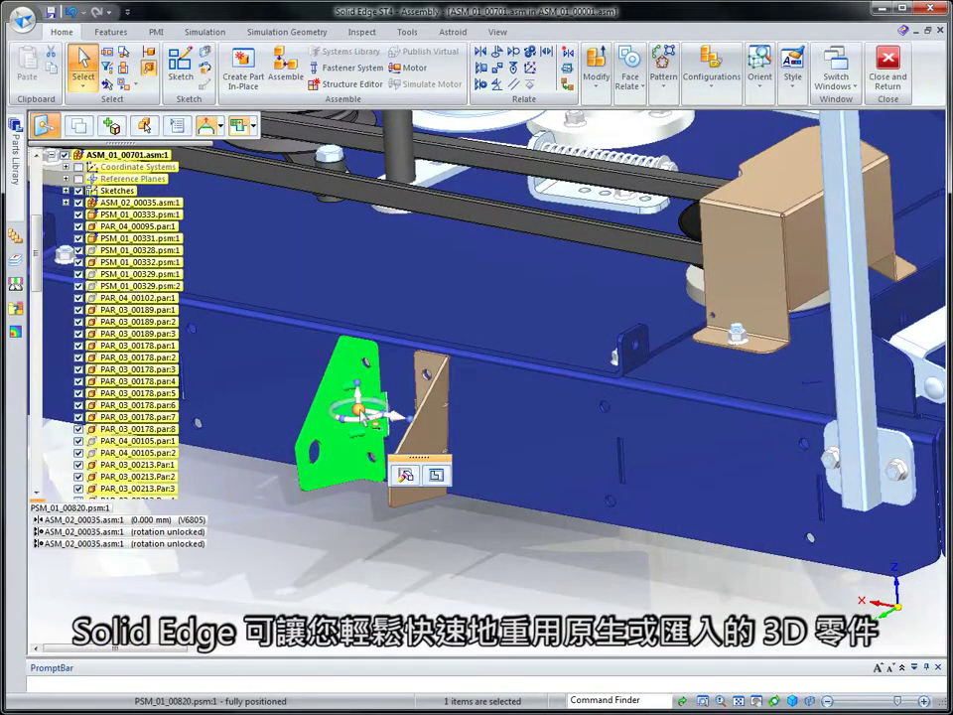
drag(367, 415, 373, 369)
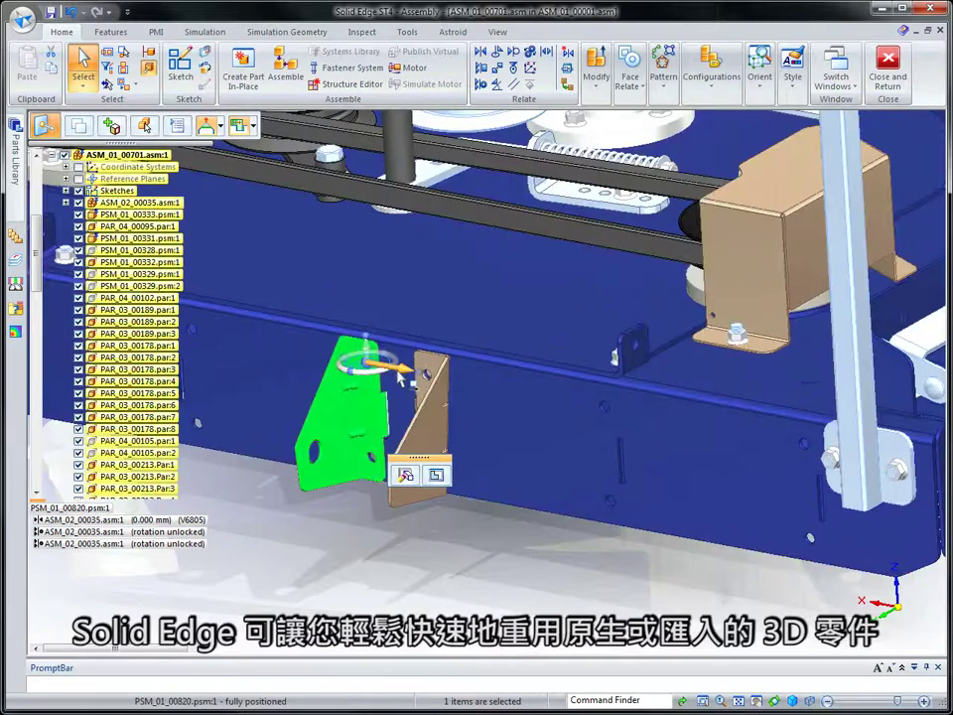
click(402, 369)
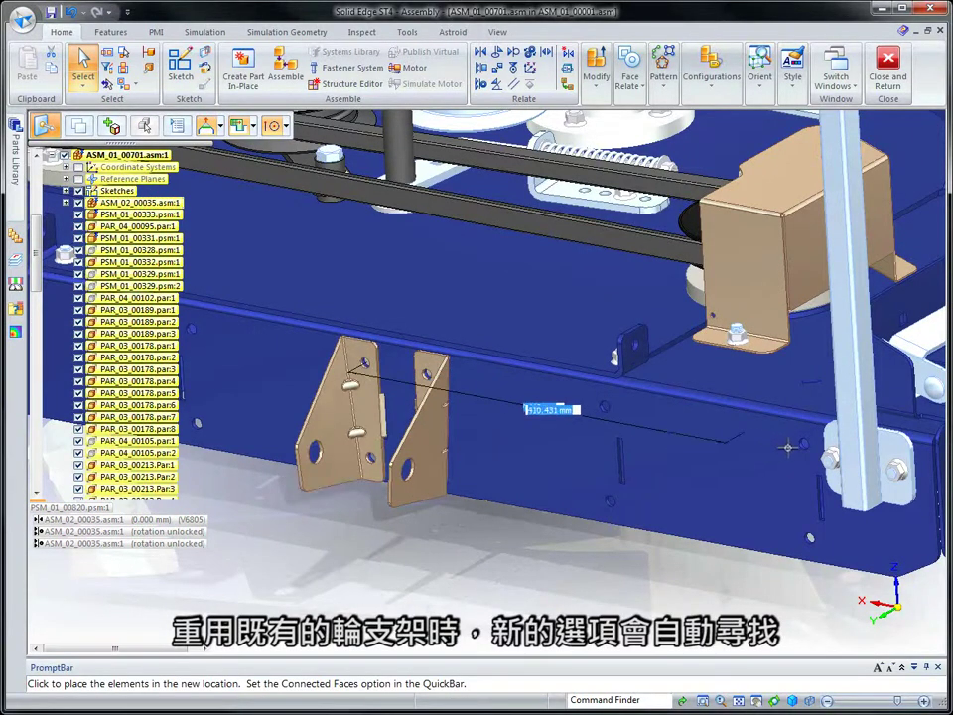
click(817, 441)
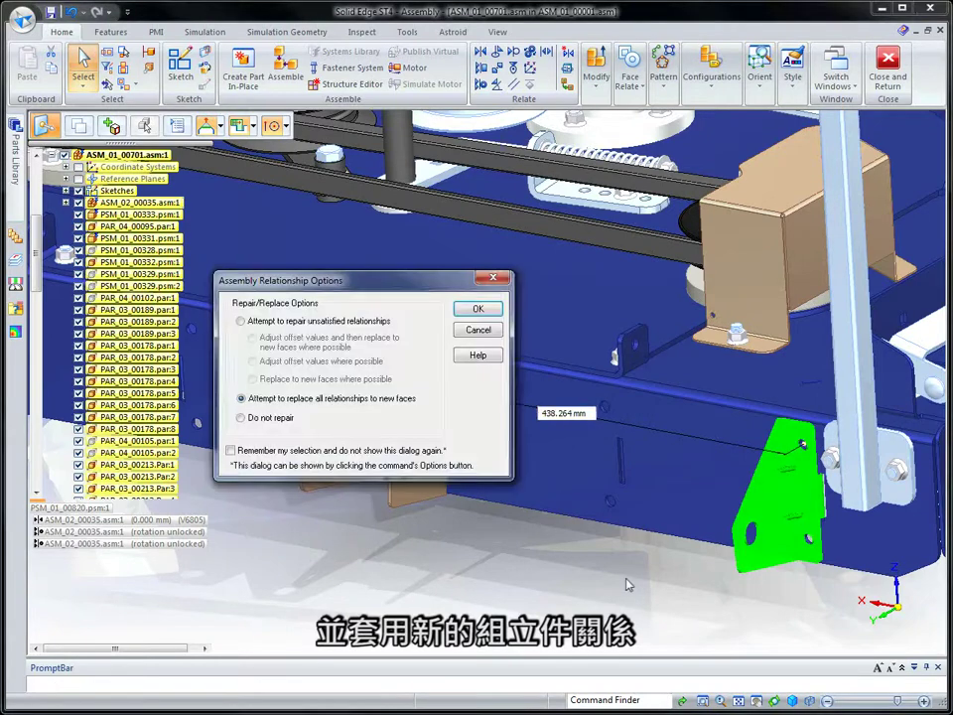
click(241, 322)
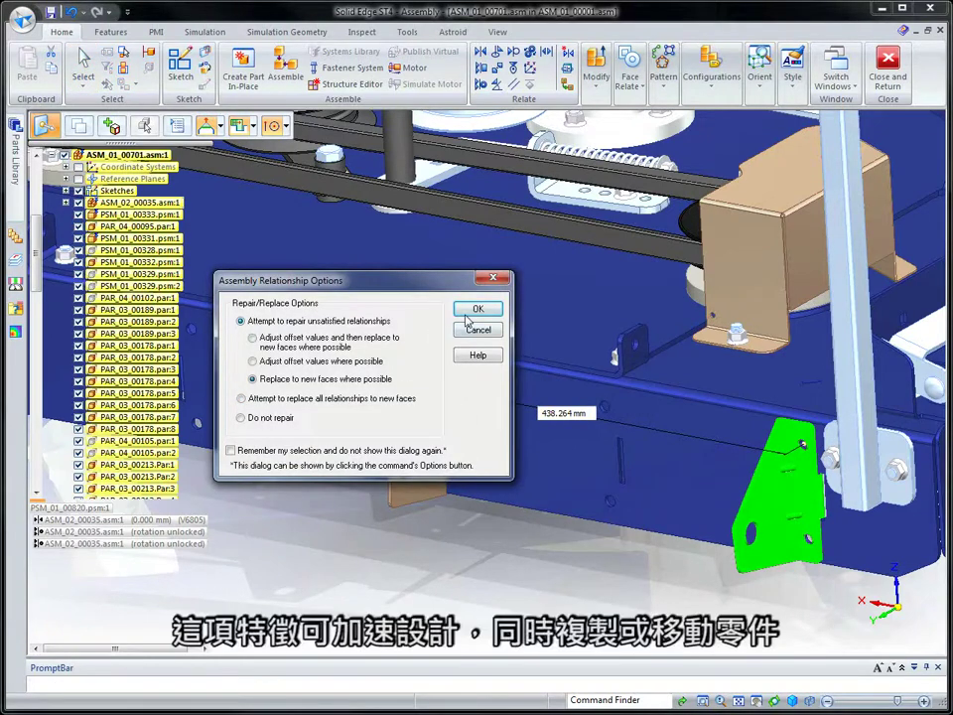
click(468, 312)
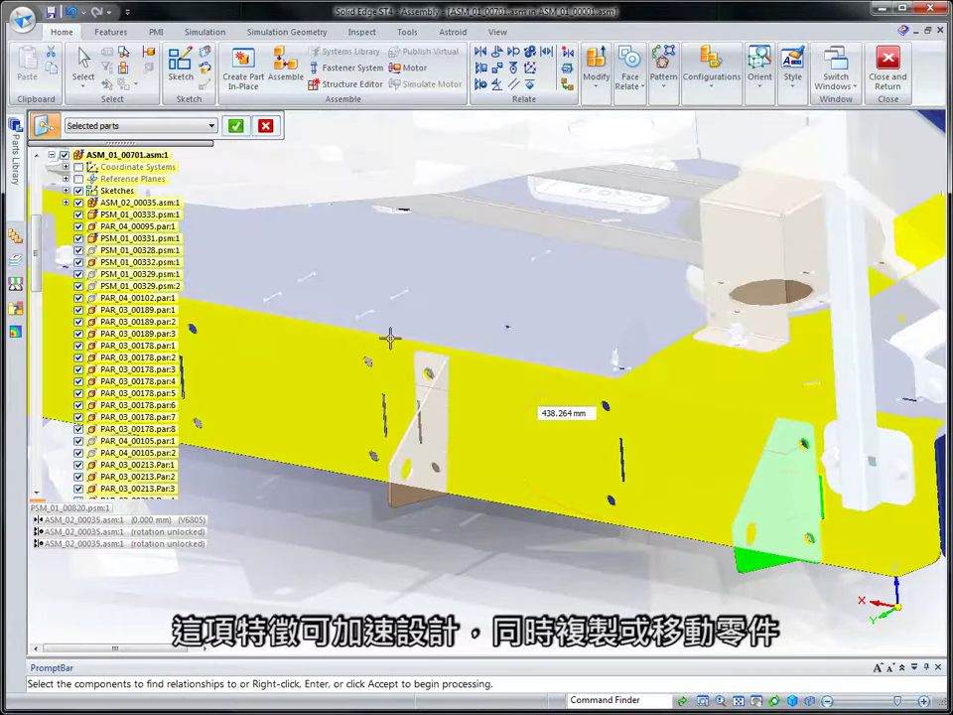
click(241, 128)
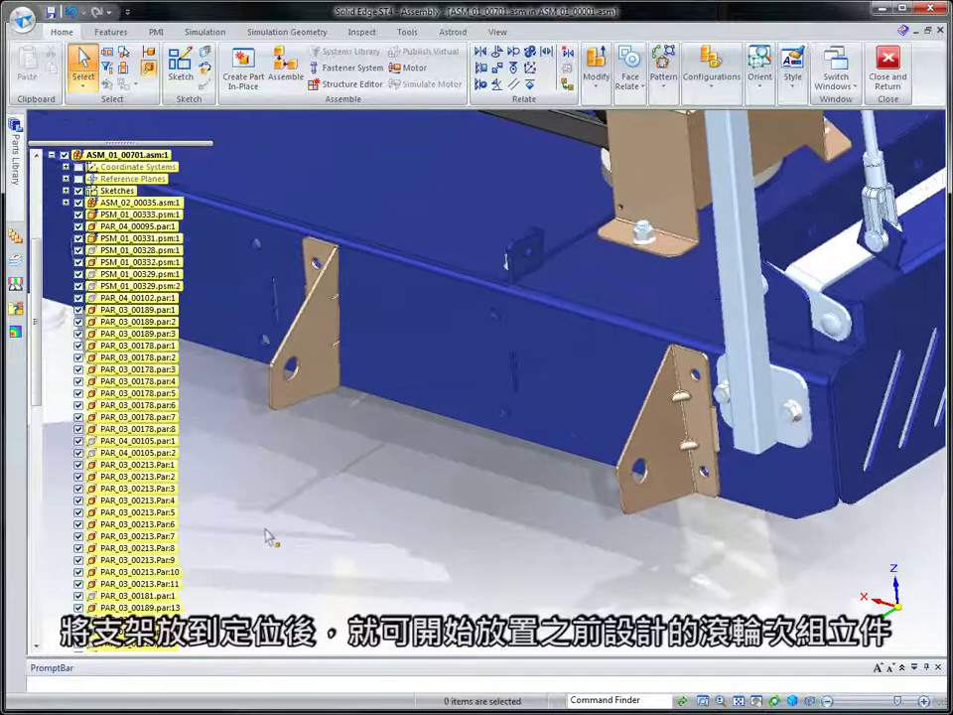
Step: Insert ASM_01_00800 from the Parts Library and axially align it with the bracket holes
click(15, 125)
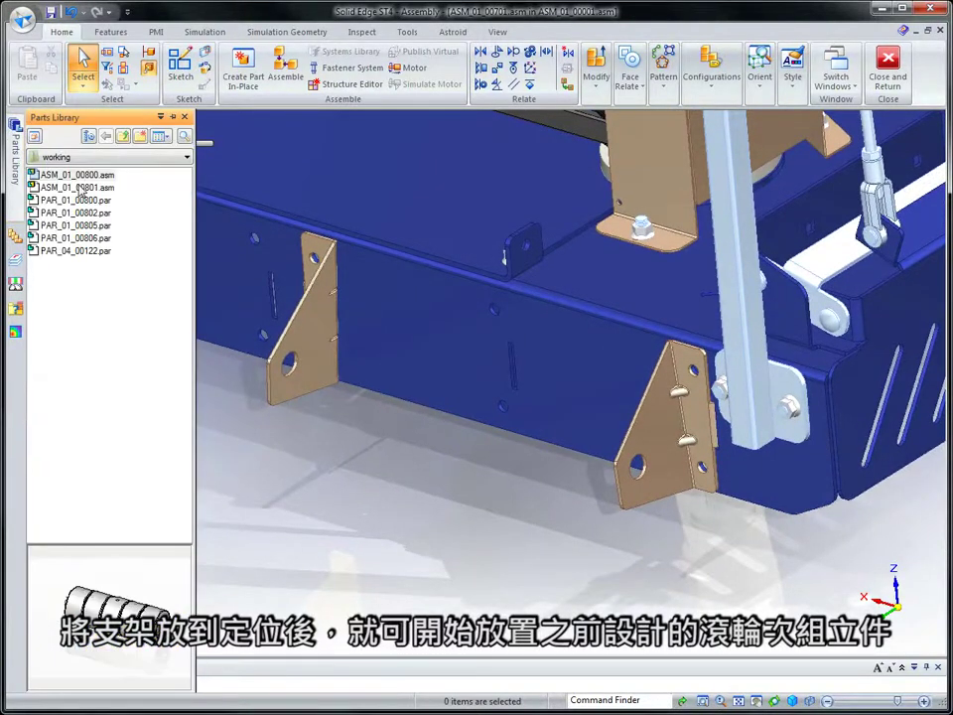
drag(81, 177, 338, 475)
drag(468, 554, 468, 554)
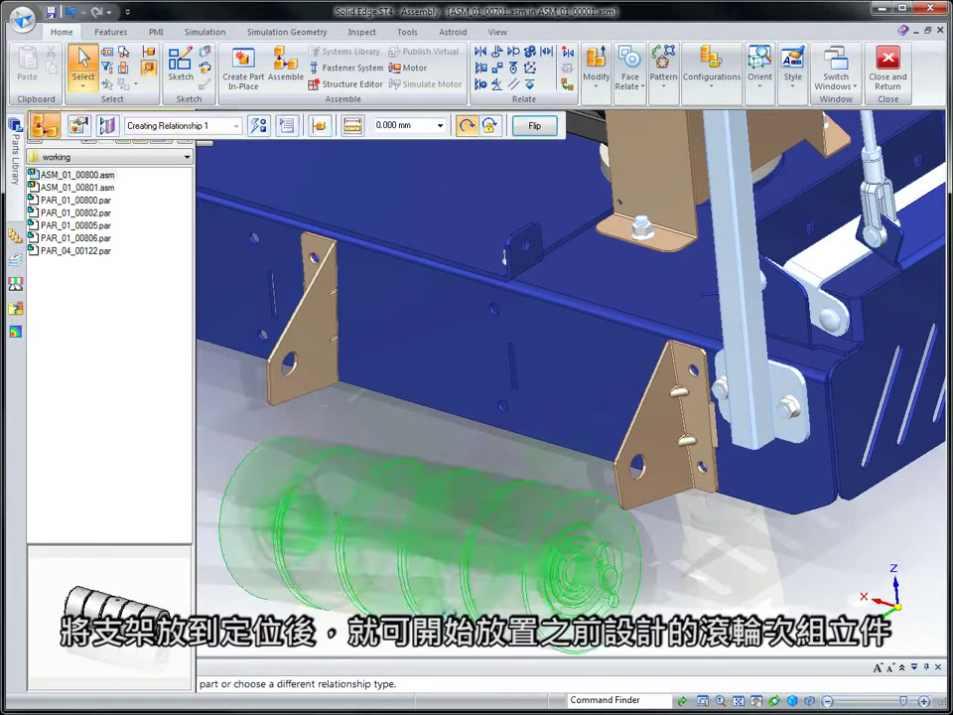
click(538, 506)
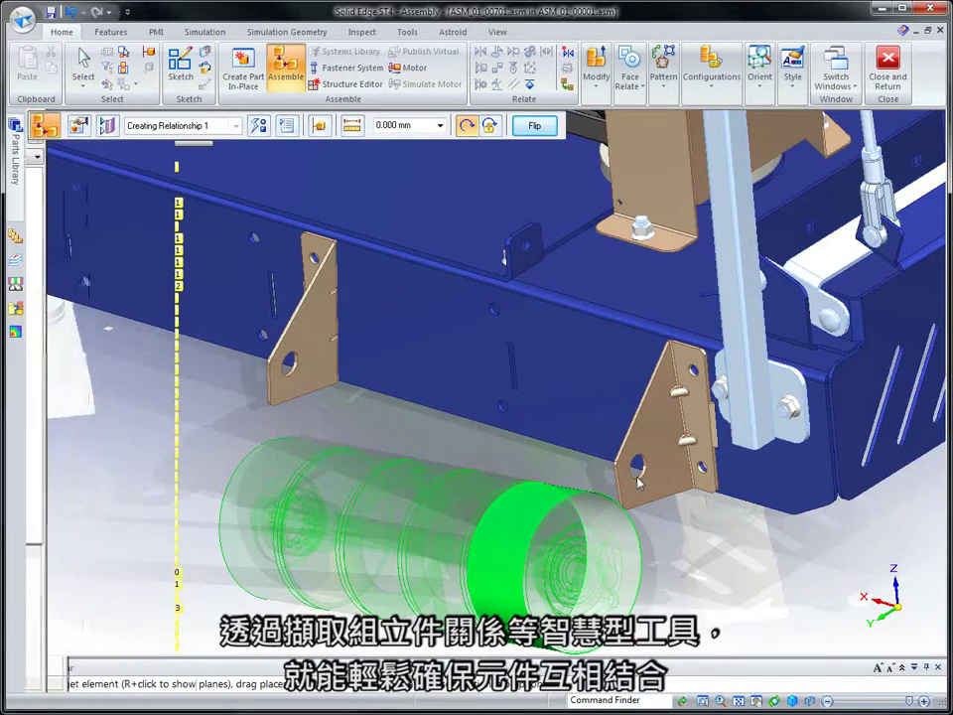
click(477, 358)
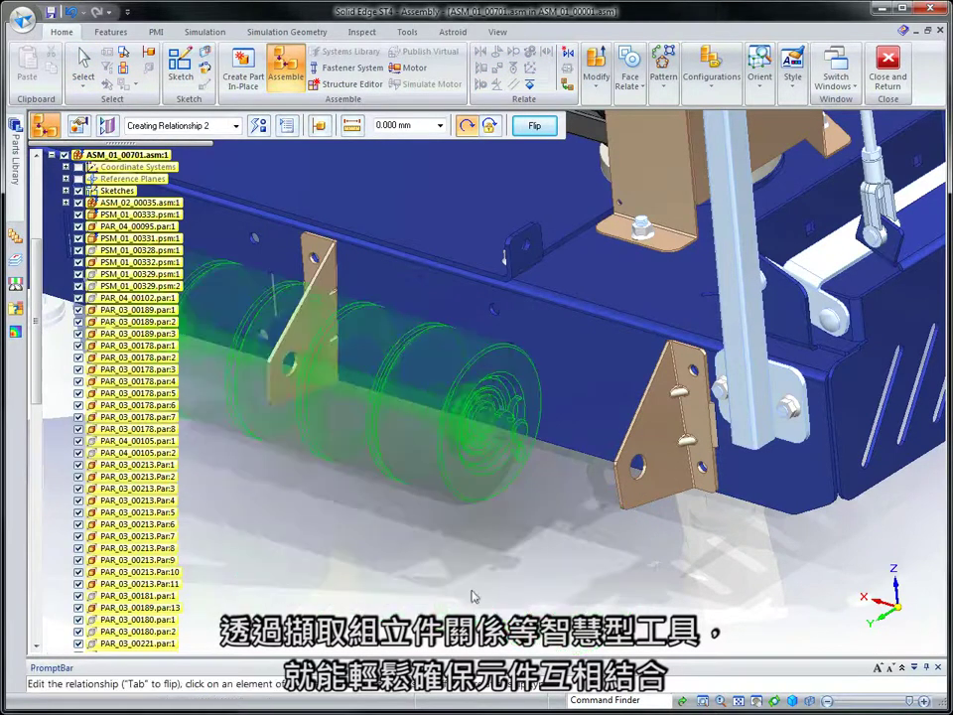
Step: Centre the roller between both brackets with a double Center-Plane relationship
click(257, 126)
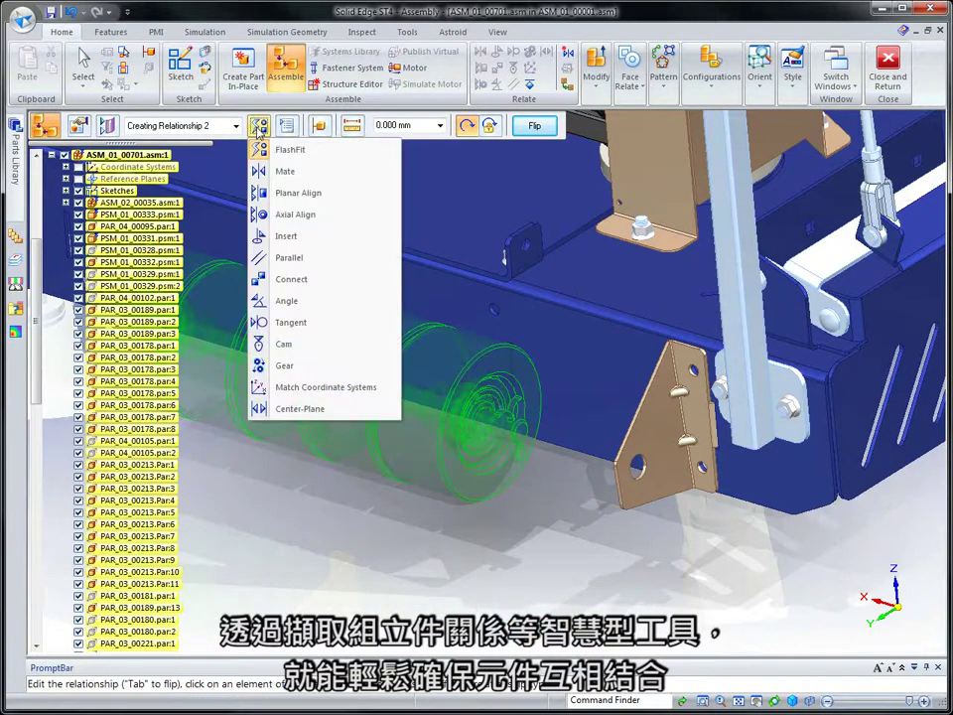
click(308, 411)
click(477, 125)
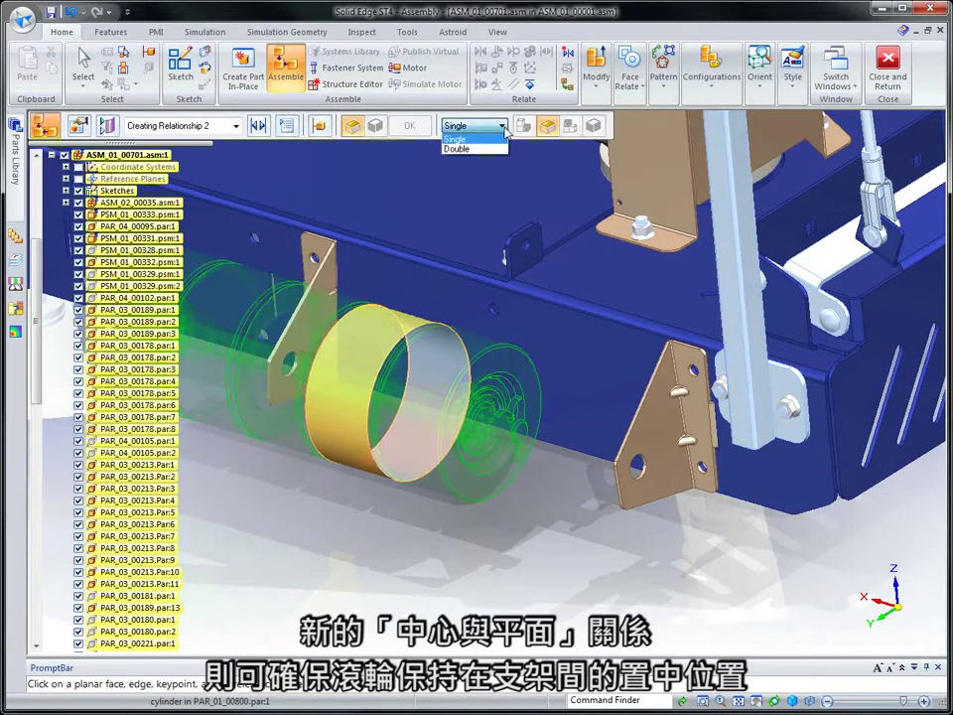
click(455, 147)
mouse_move(478, 488)
middle_down()
mouse_move(342, 483)
mouse_move(405, 312)
mouse_move(456, 302)
mouse_move(445, 290)
middle_up()
click(445, 290)
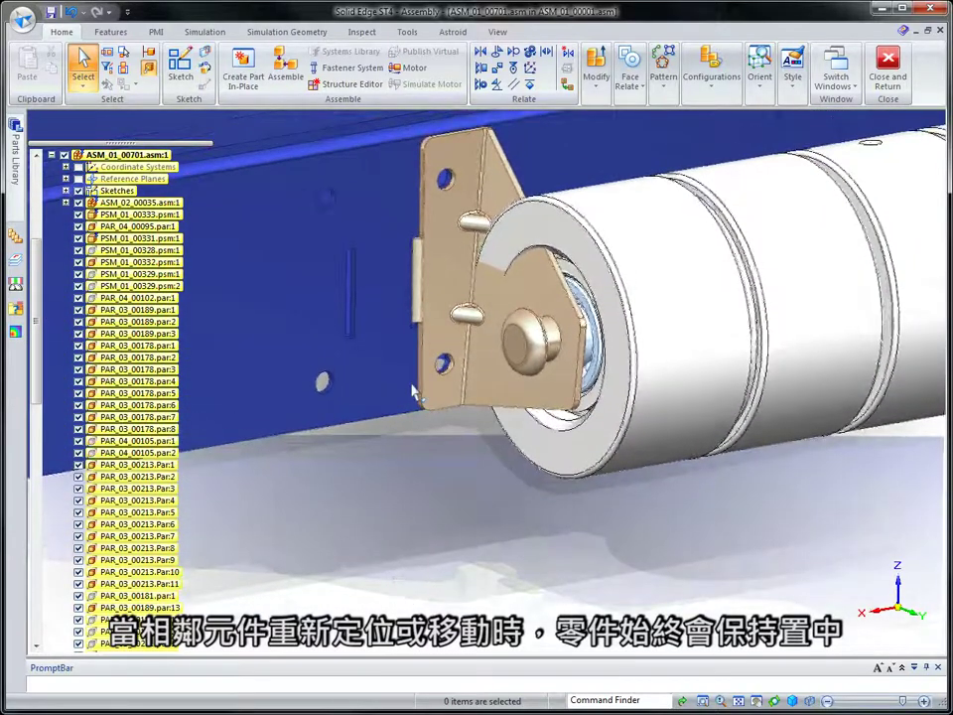
Step: Offset the end bracket by 12 mm and open PSM_01_00820 for in-place editing
click(405, 324)
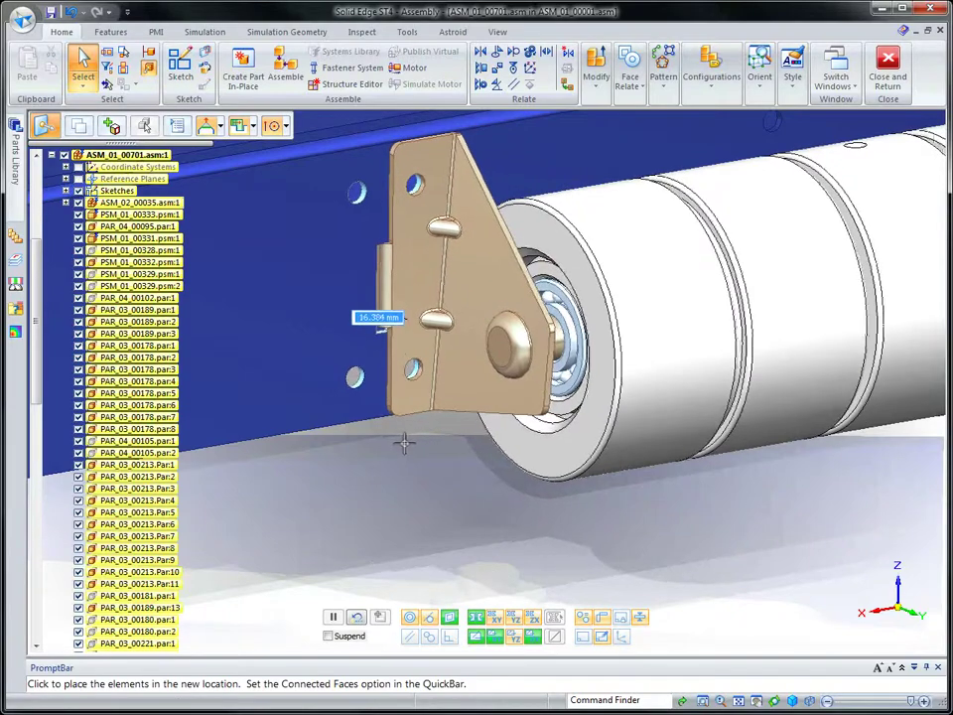
text(12)
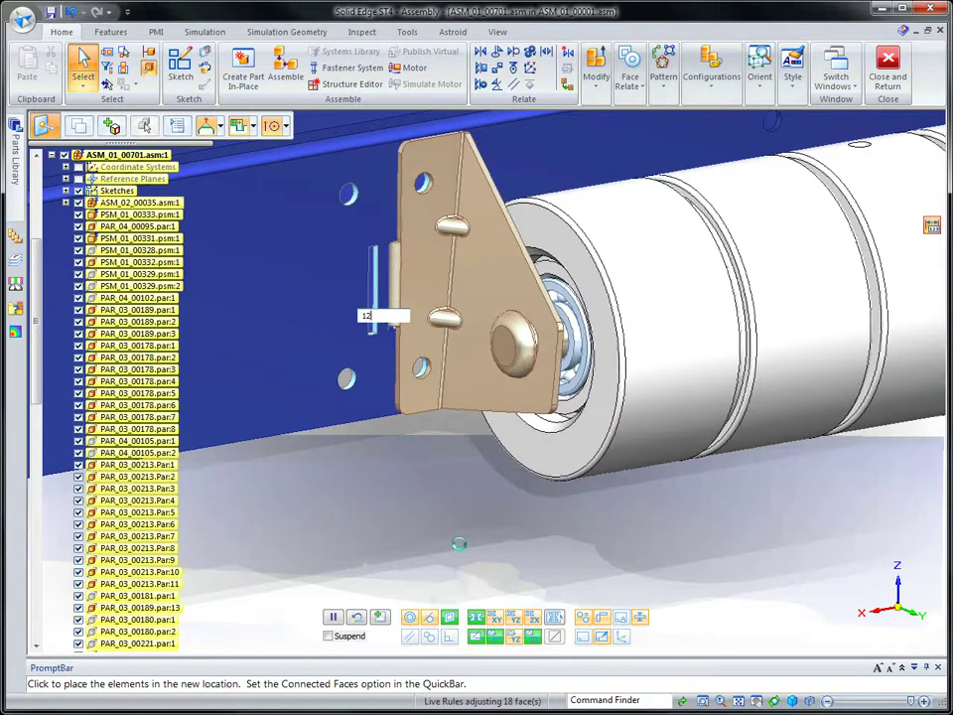
key(Return)
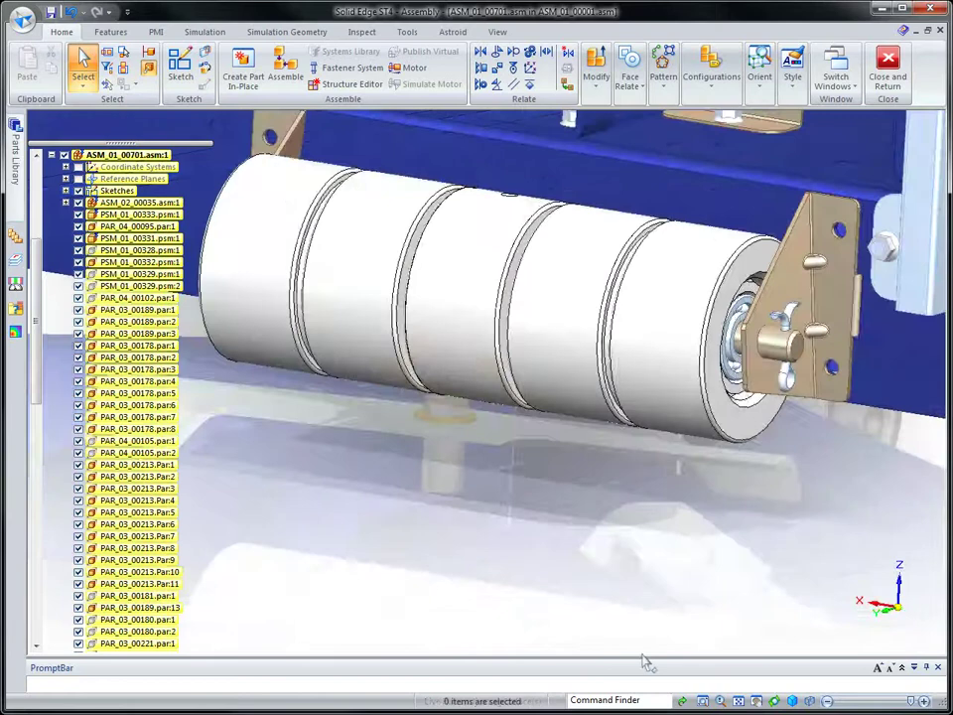
click(805, 382)
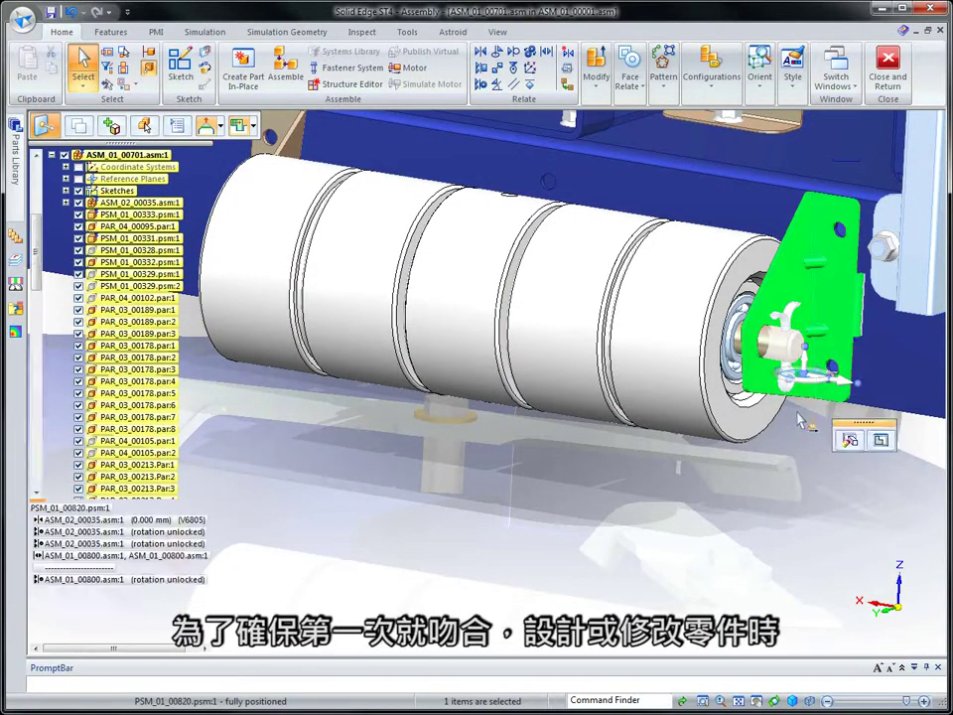
click(850, 438)
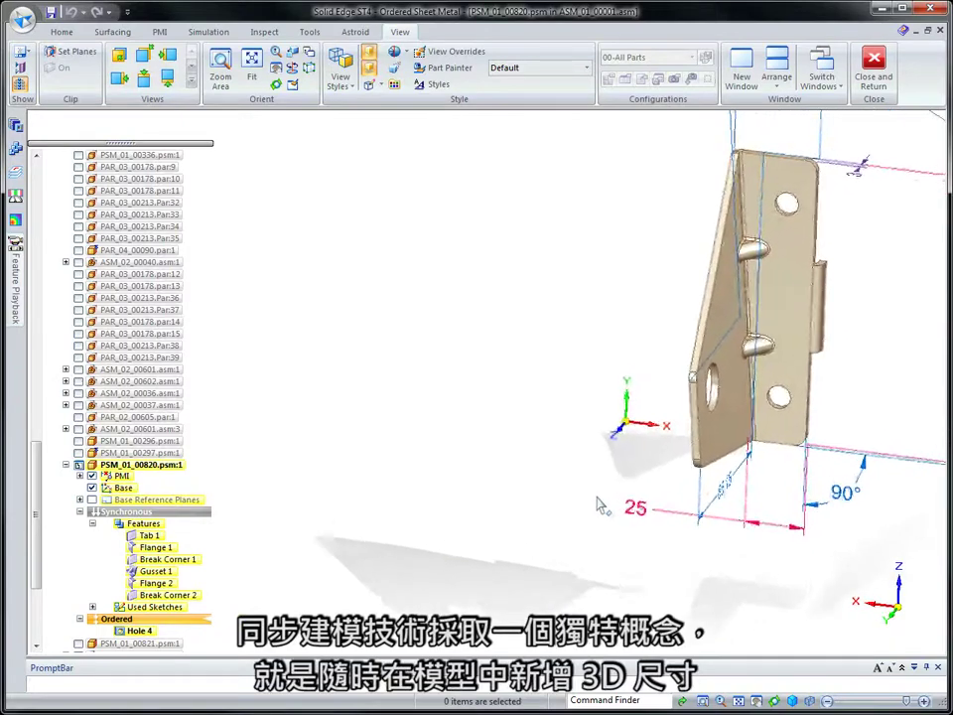
Step: Switch to synchronous and make the slanted flange face vertical with Face Relate Horizontal/Vertical
click(184, 512)
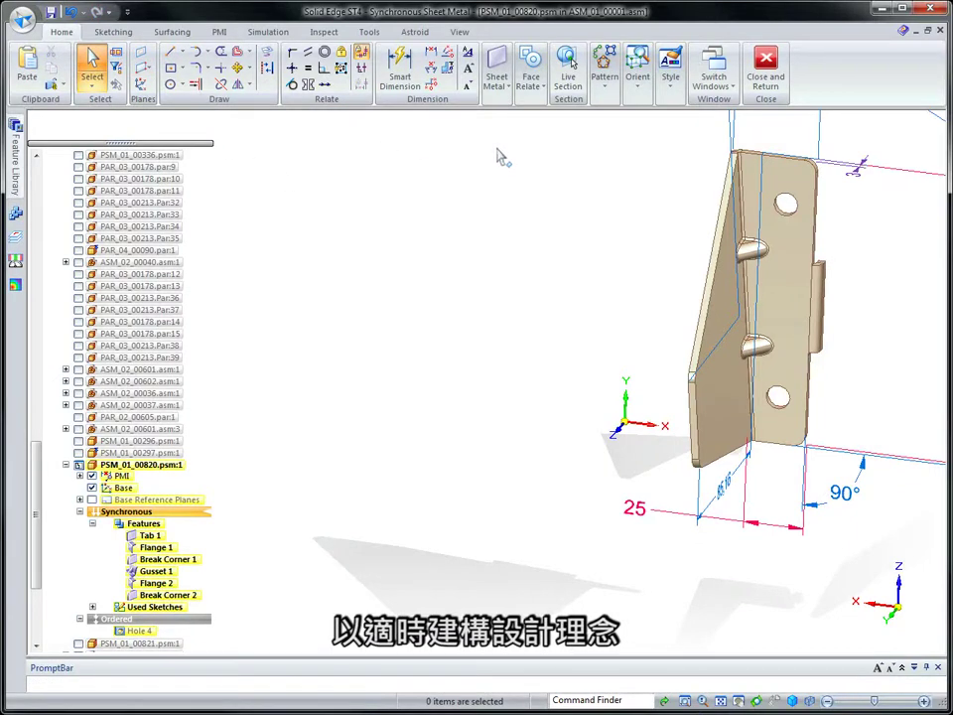
click(531, 88)
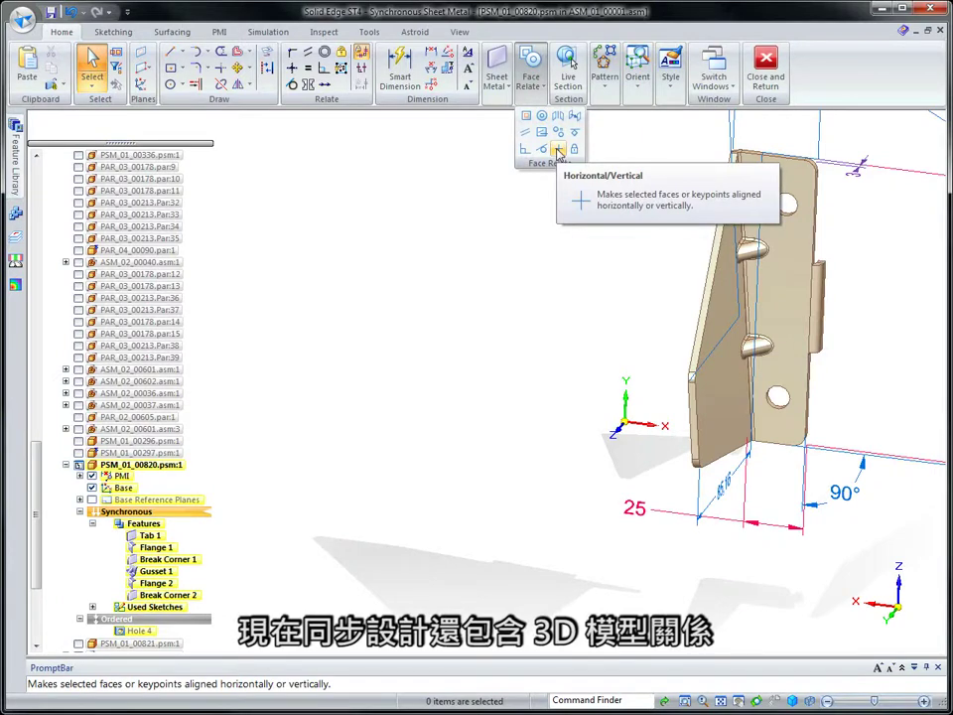
click(558, 149)
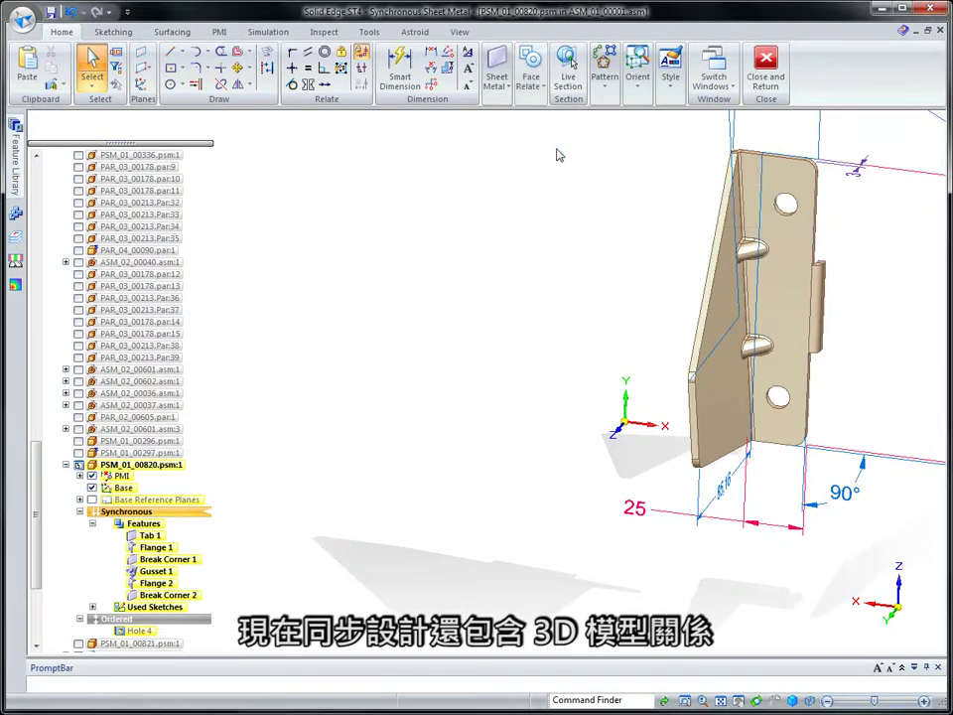
click(725, 316)
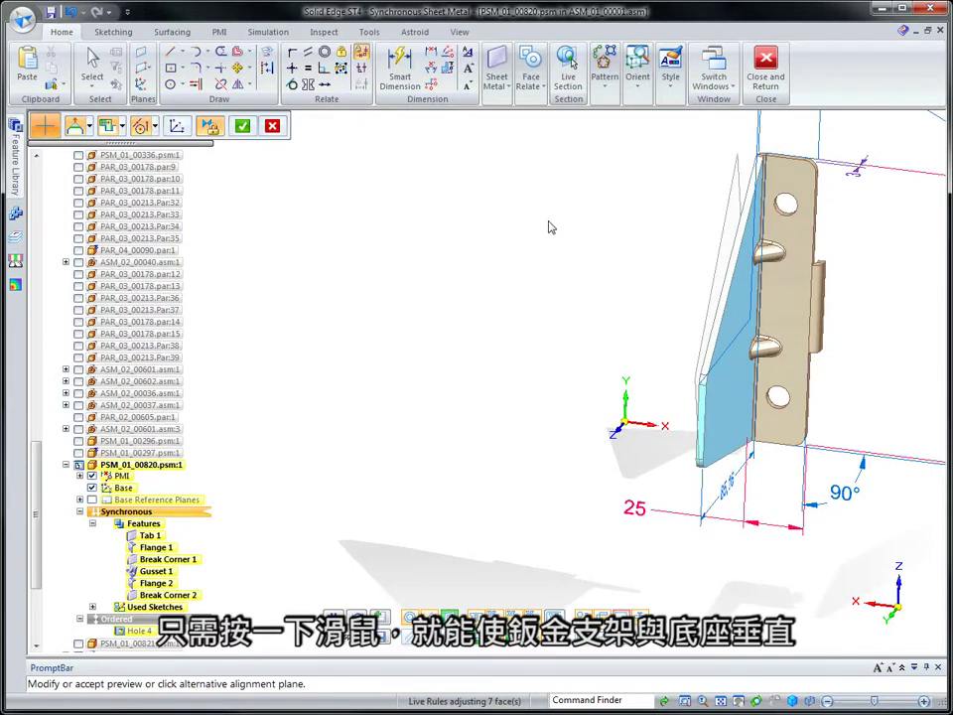
right_click(549, 225)
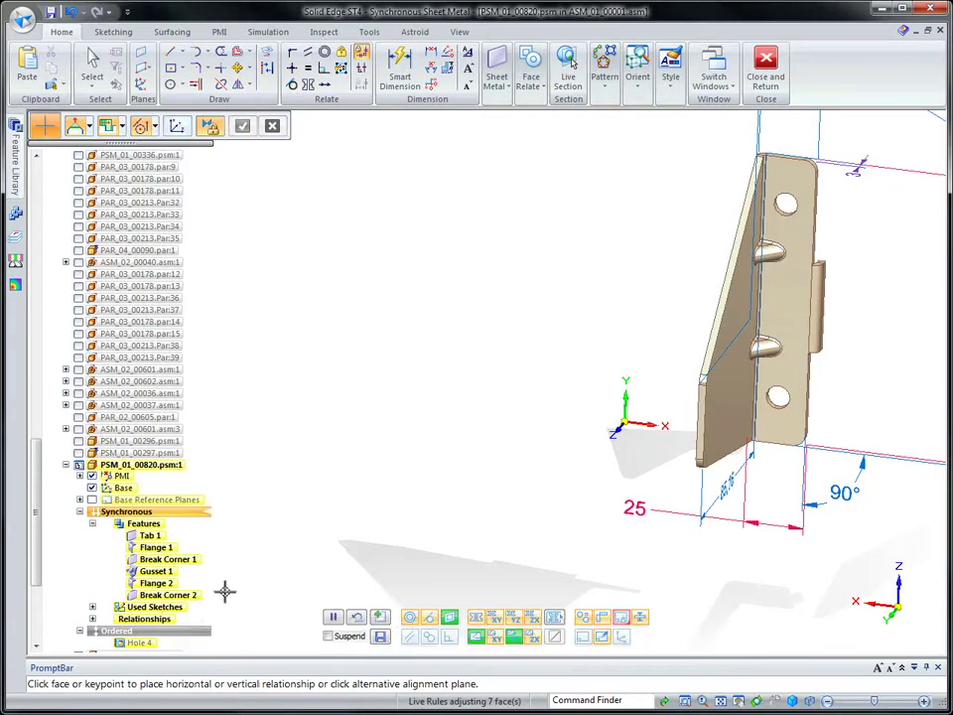
key(Escape)
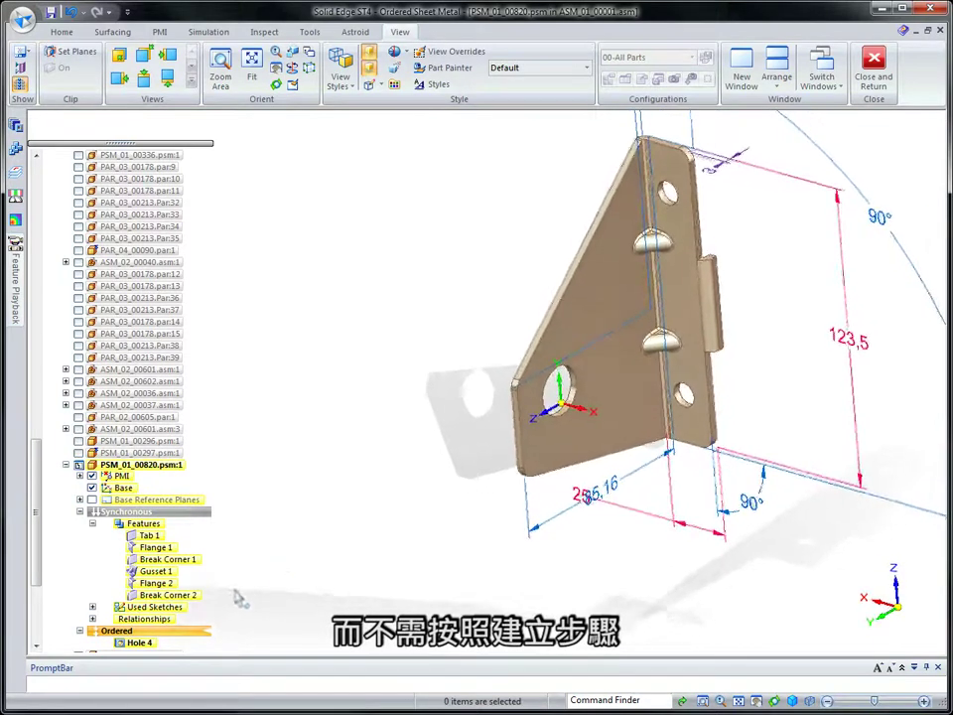
Step: Hide the base coordinate system and PMI, then move Hole 4 to synchronous
click(93, 488)
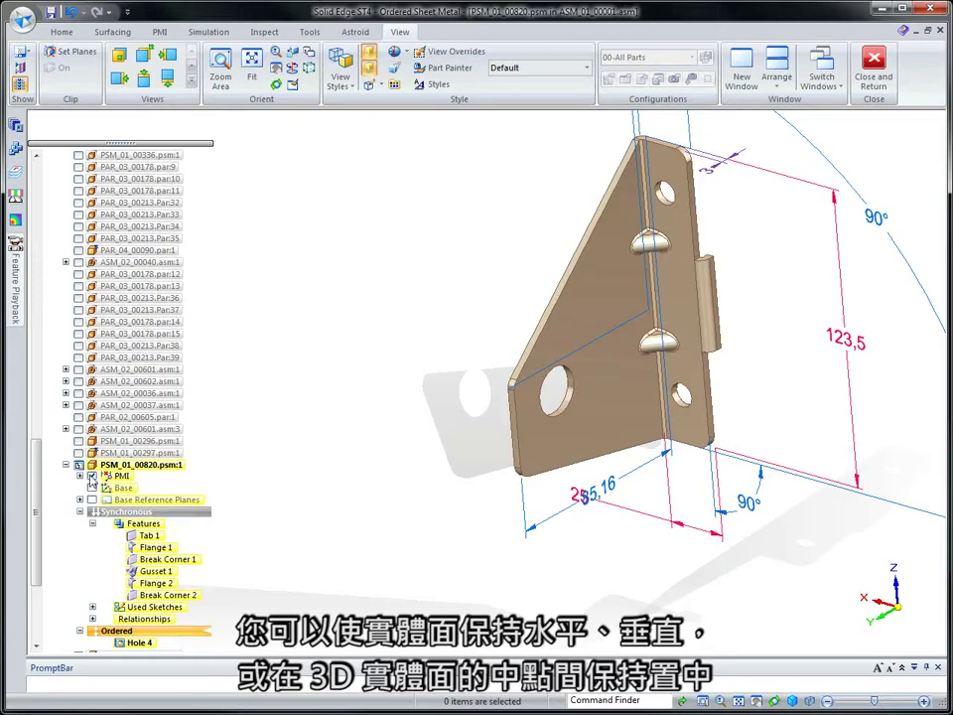
click(91, 476)
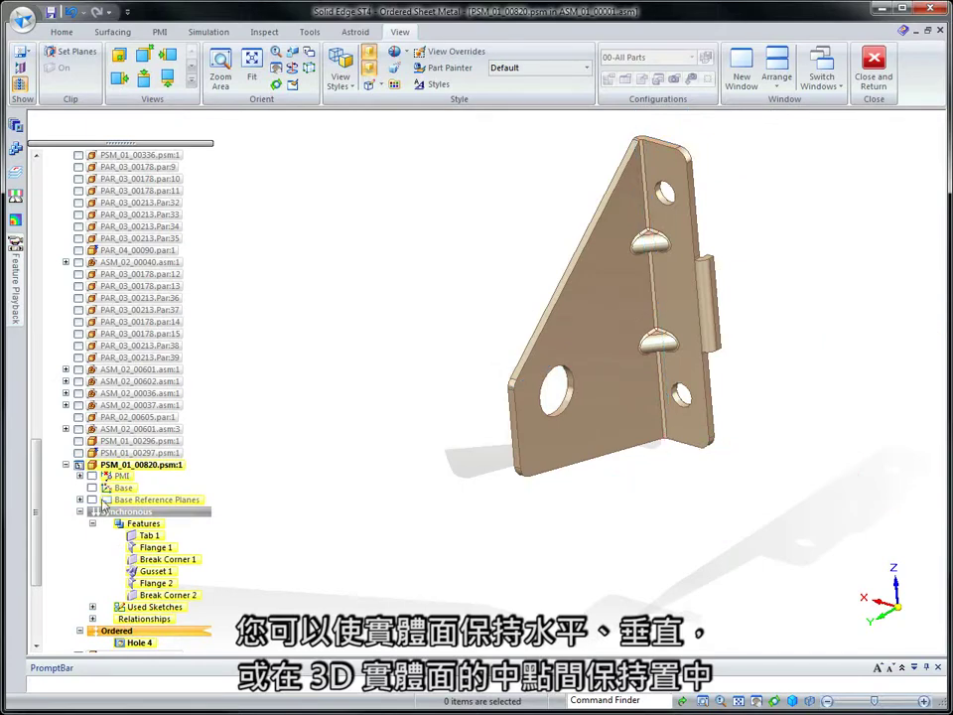
click(126, 644)
right_click(126, 645)
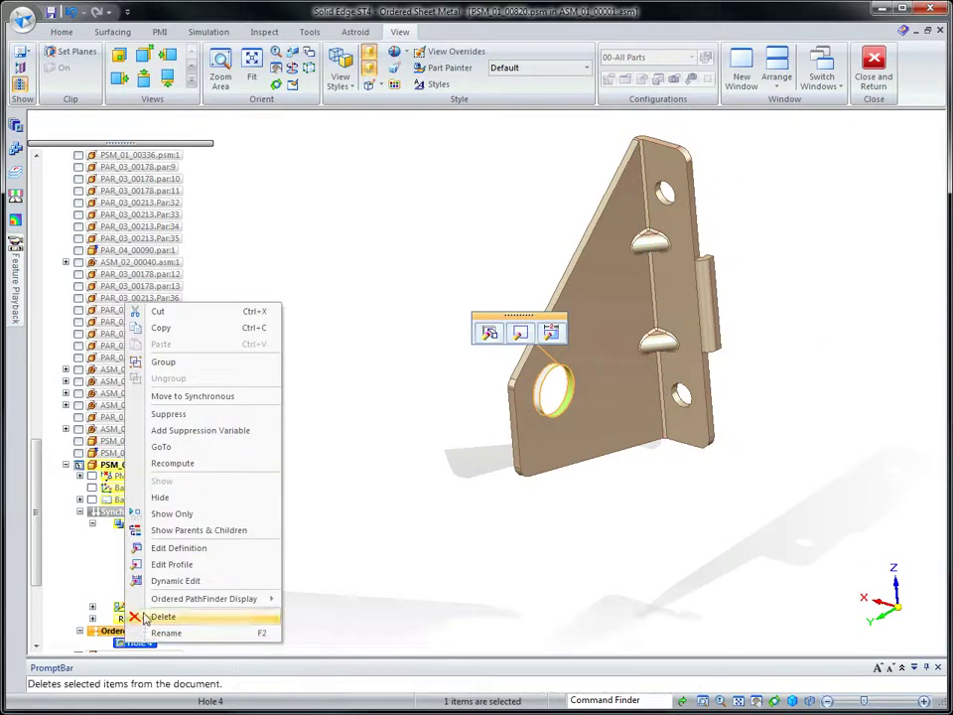
click(184, 452)
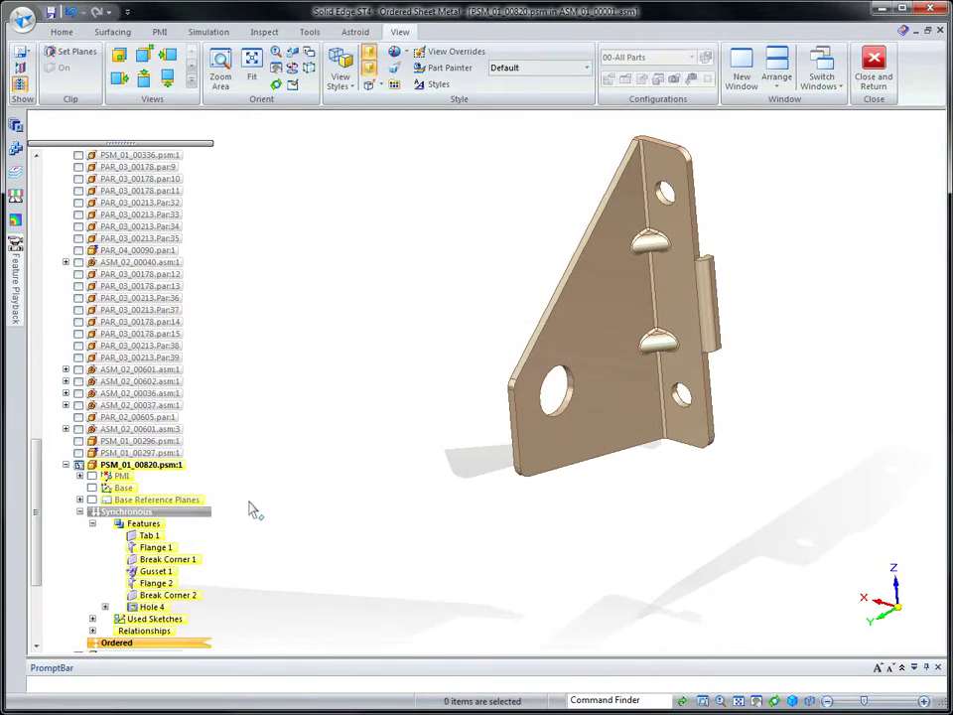
Step: Align the large hole with the bracket's front vertical face using a horizontal/vertical relation
double_click(199, 516)
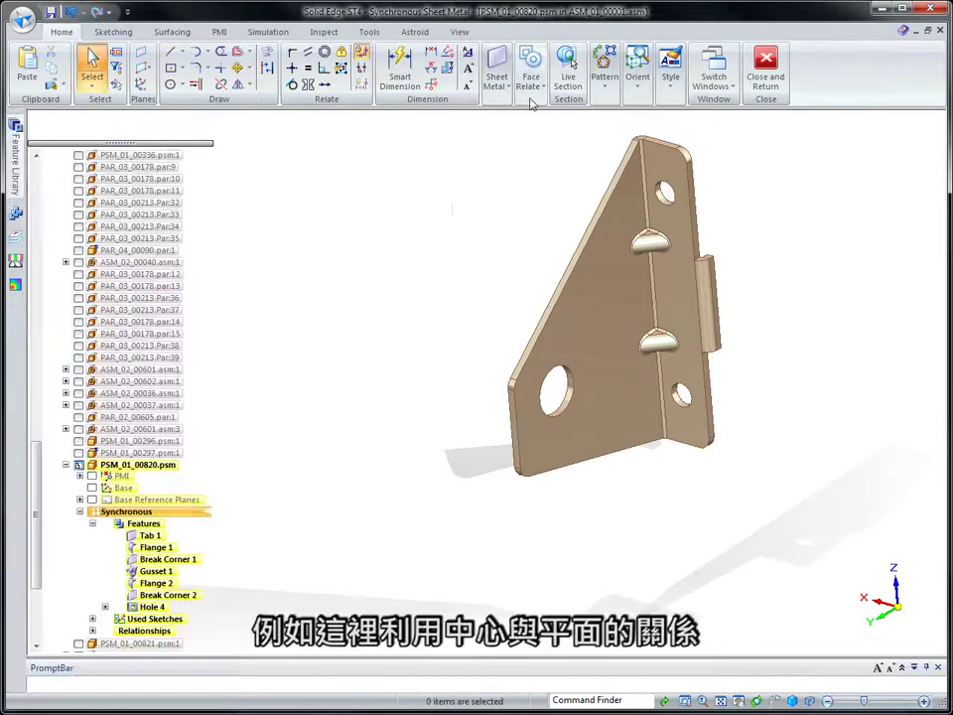
click(543, 86)
click(558, 149)
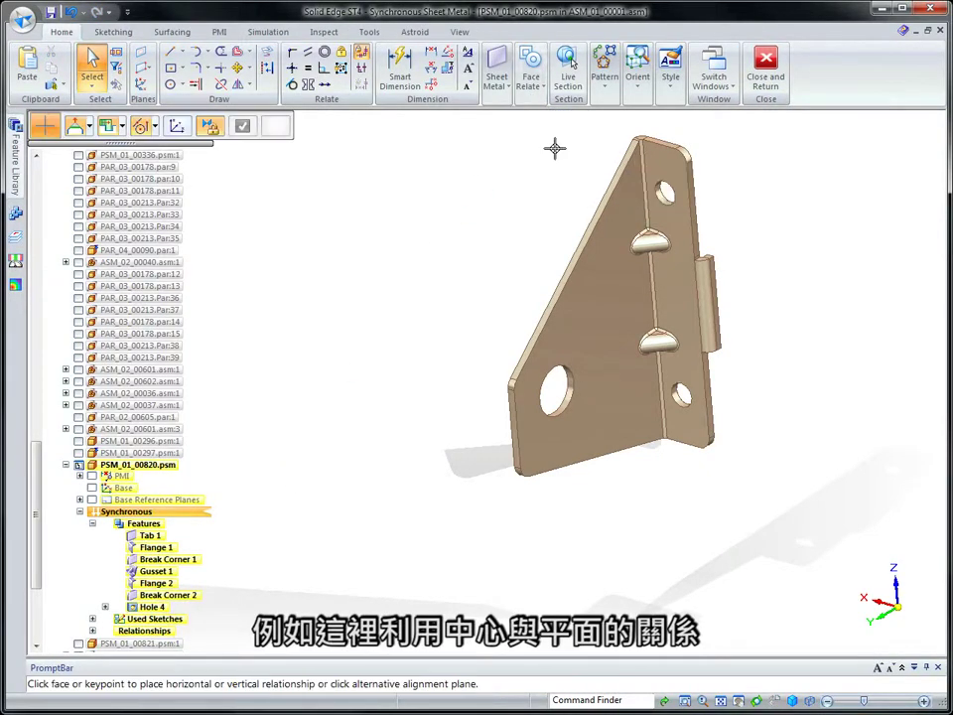
click(568, 407)
click(516, 429)
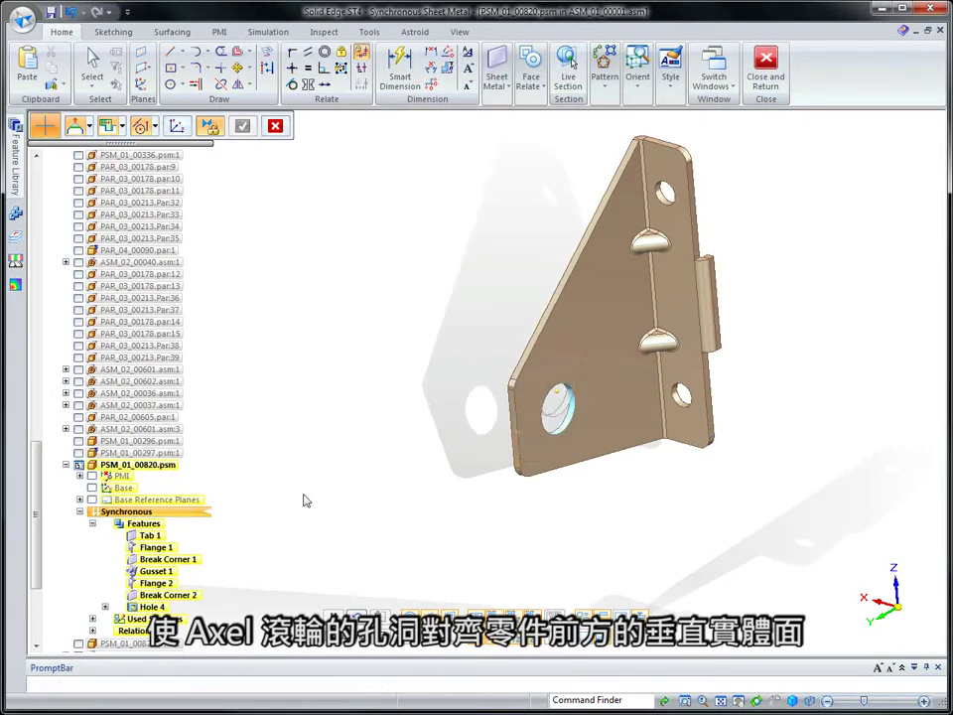
right_click(309, 422)
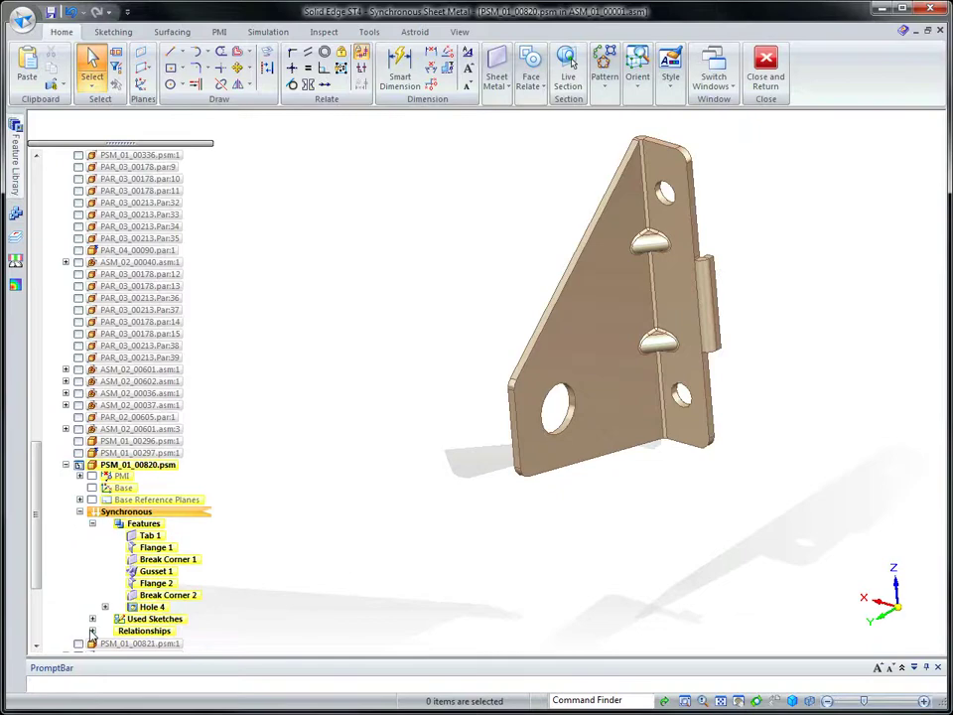
Step: Reposition the large hole by entering a new distance on its dimension
key(Escape)
click(563, 429)
click(557, 402)
text(4)
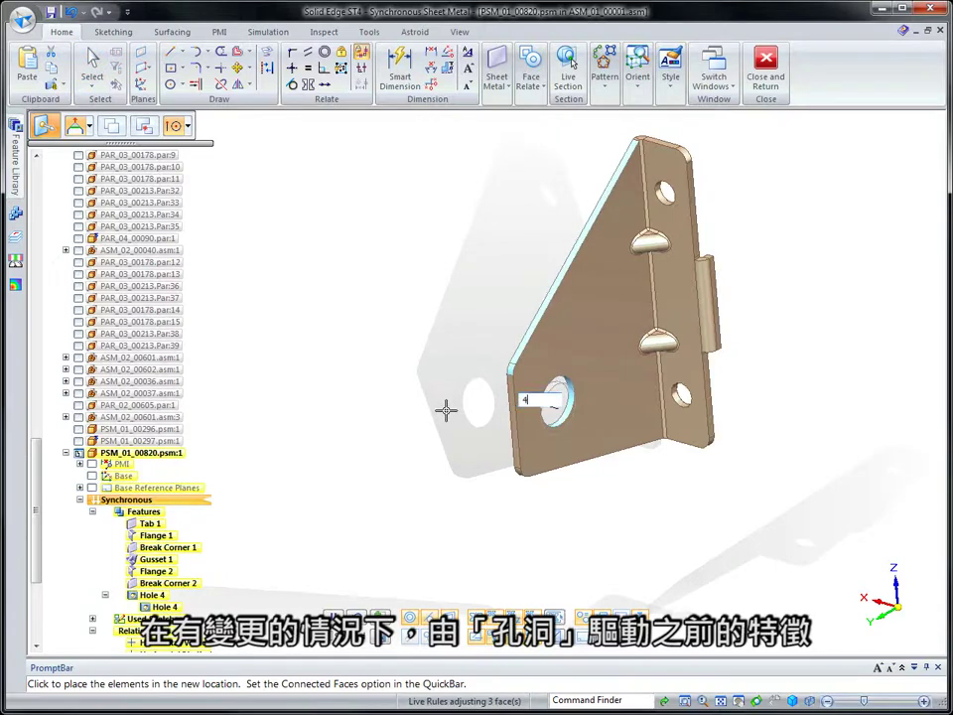
key(Return)
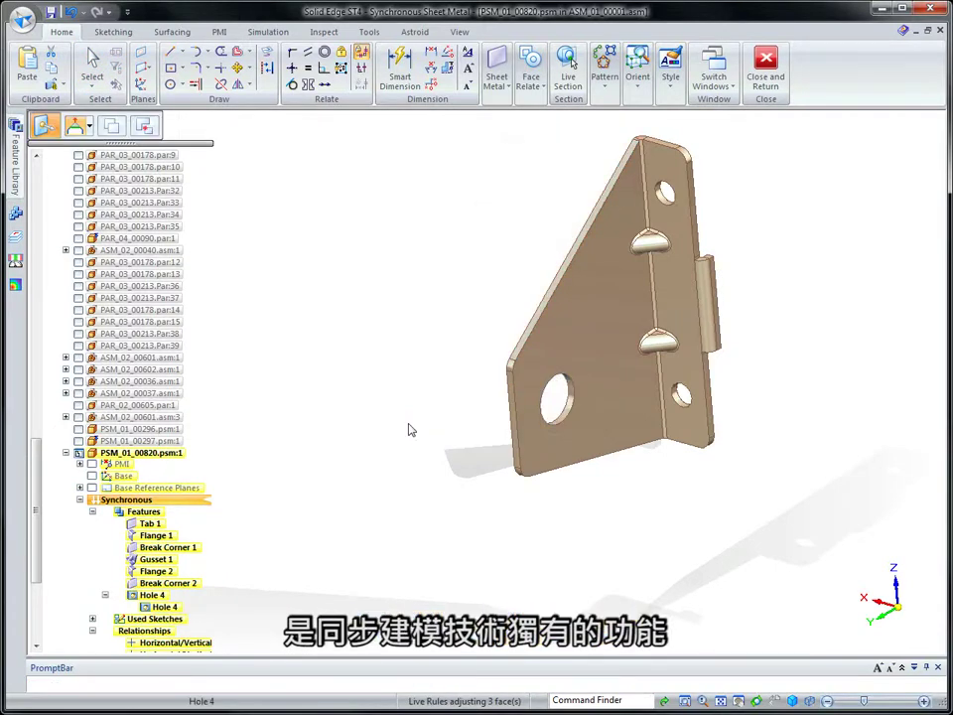
key(Escape)
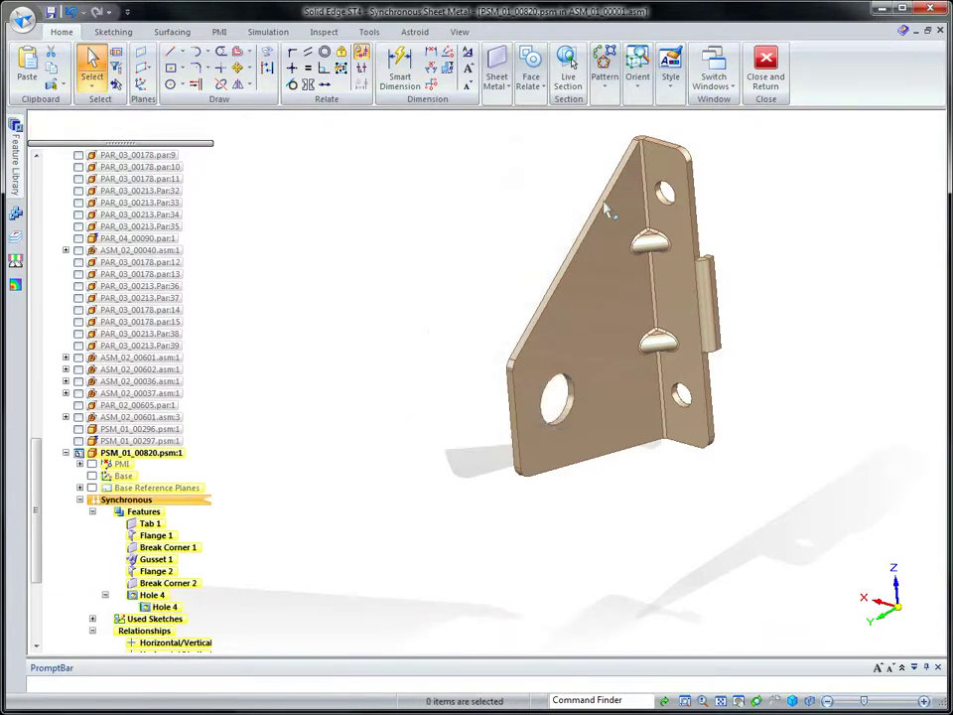
Step: Back in the mower deck, copy the roller and its two brackets along the roller axis beside the original
click(767, 71)
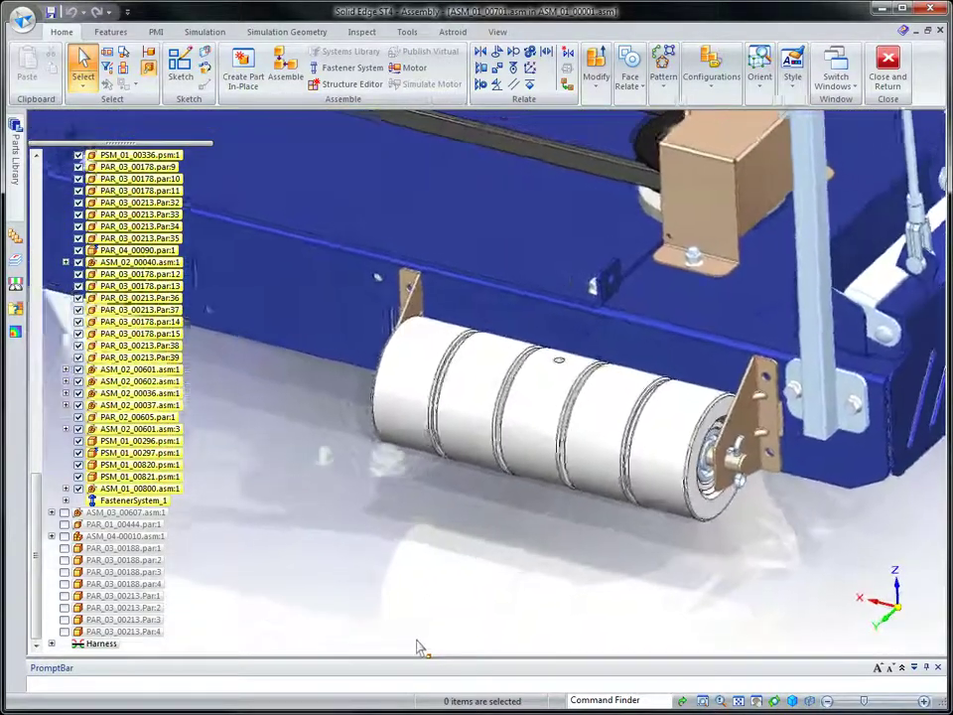
shift+click(139, 489)
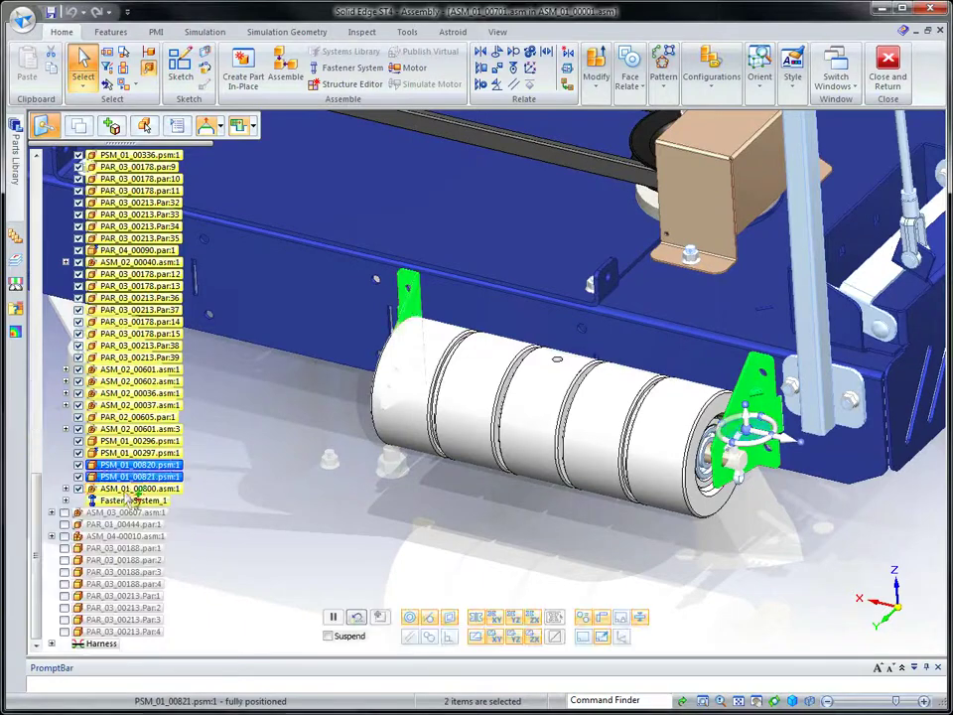
drag(139, 477, 497, 561)
drag(747, 427, 760, 372)
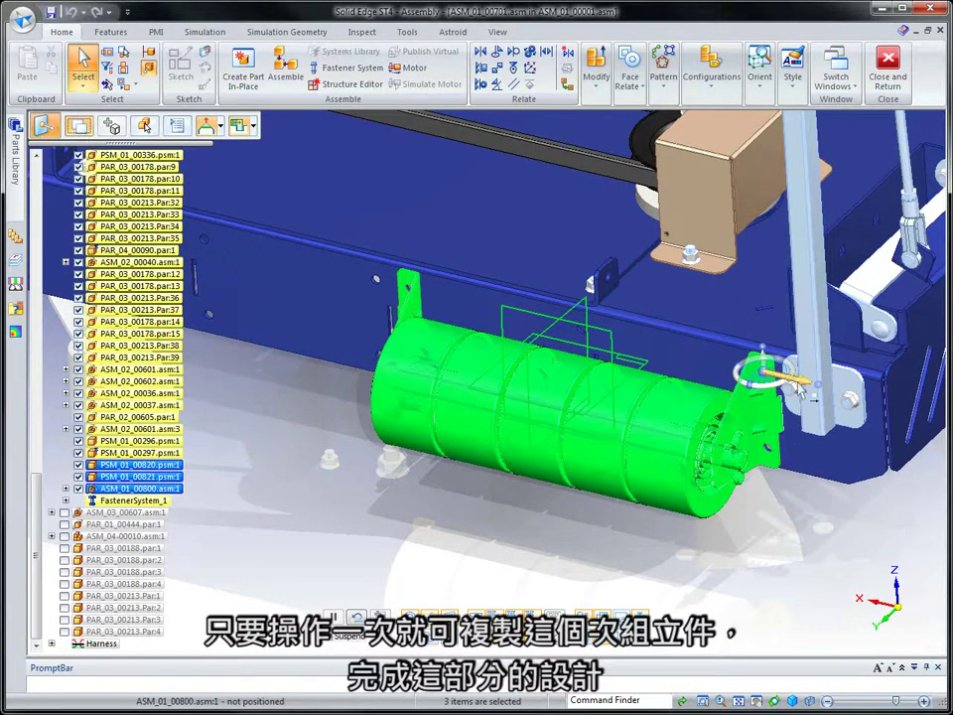
click(801, 388)
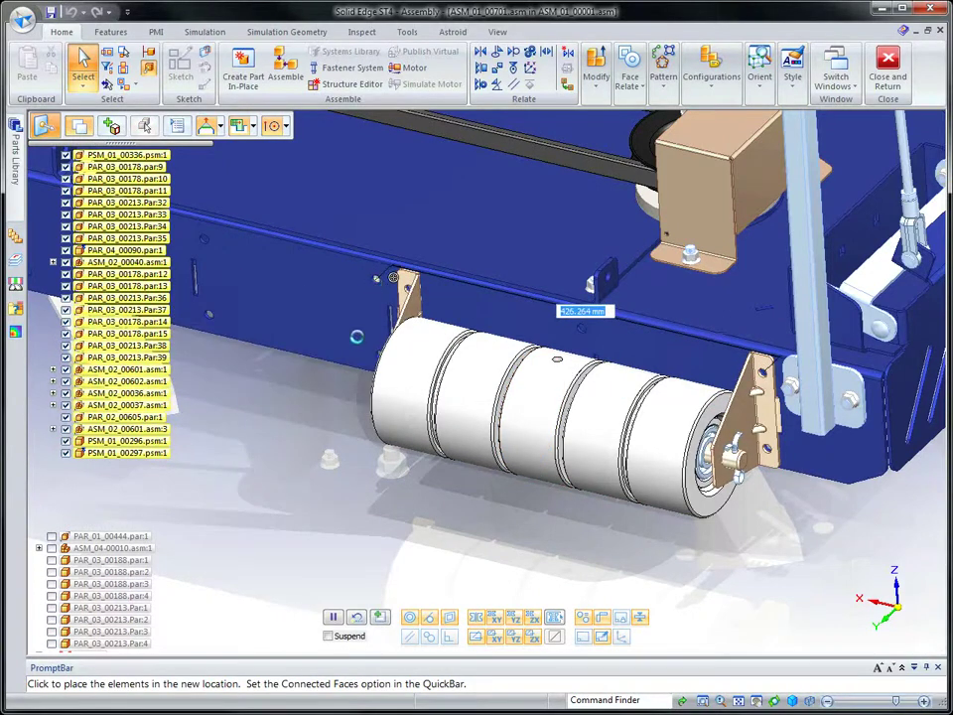
click(480, 311)
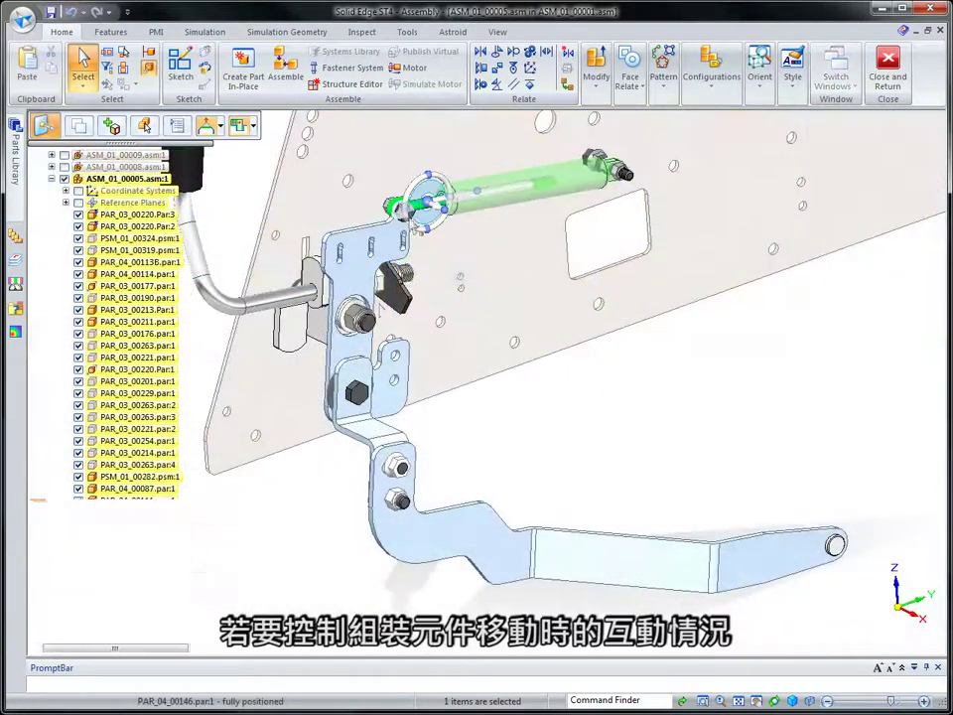
Step: Change the cylinder's 20.00 mm offset relationship to a 5–75 mm range
click(73, 533)
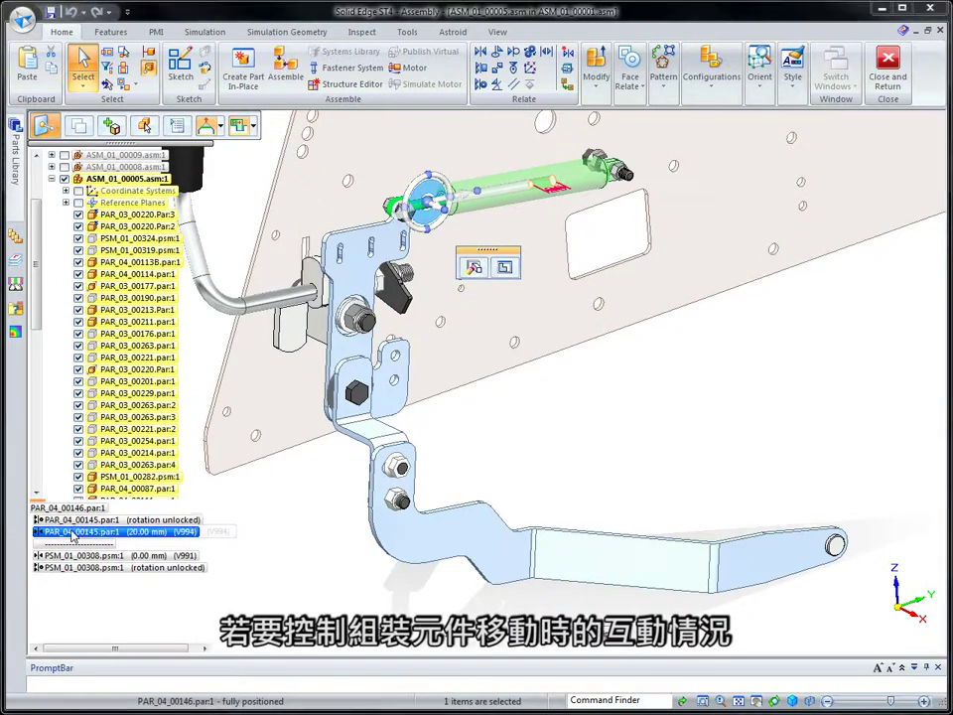
click(352, 633)
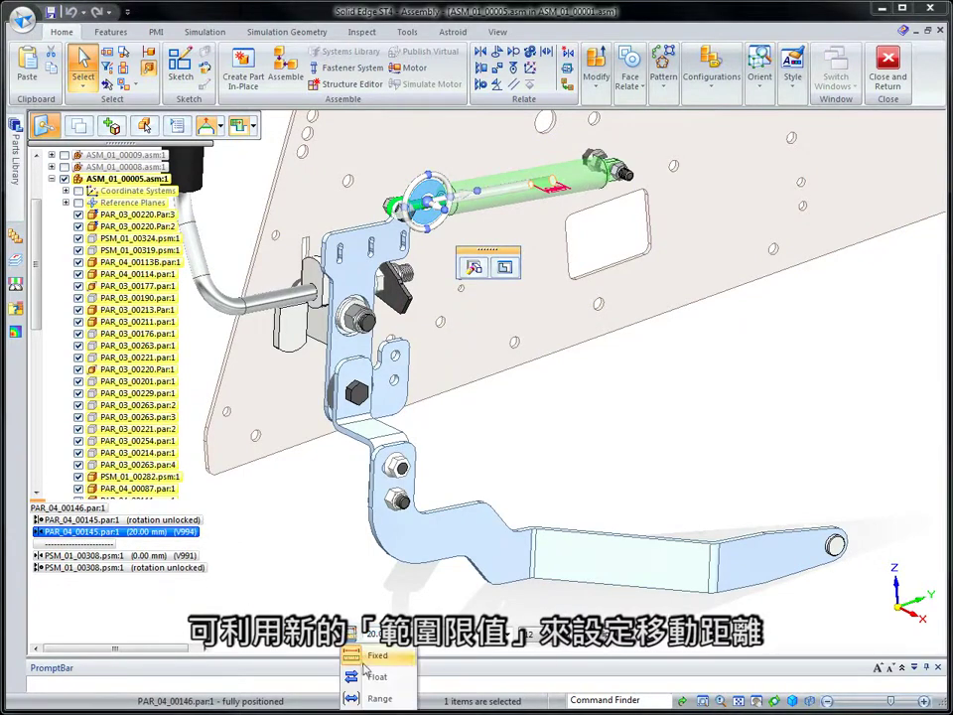
click(376, 699)
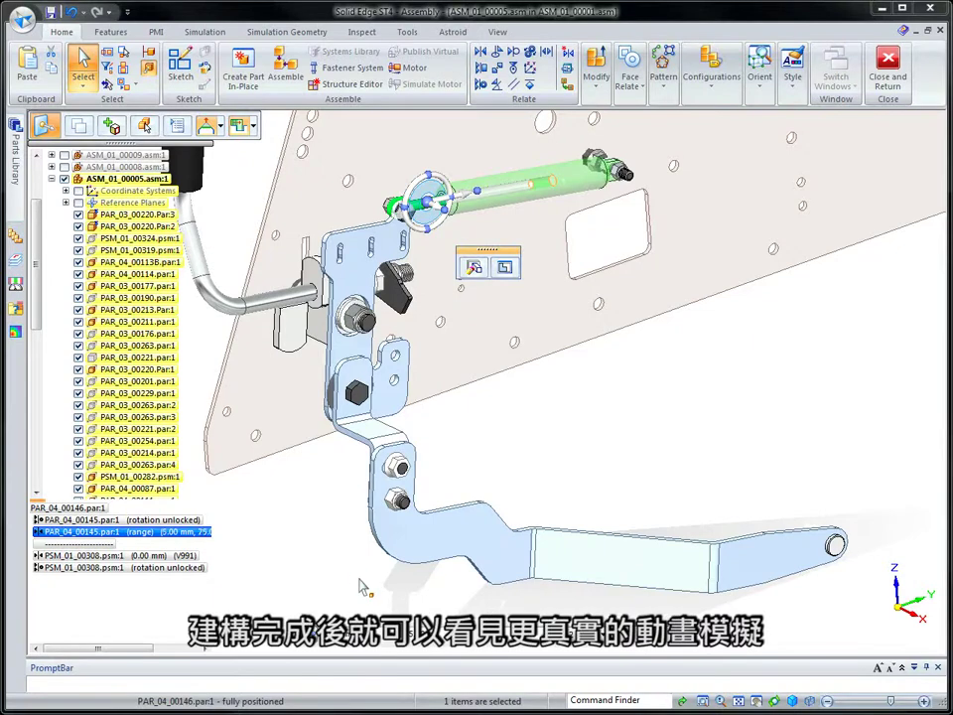
click(590, 445)
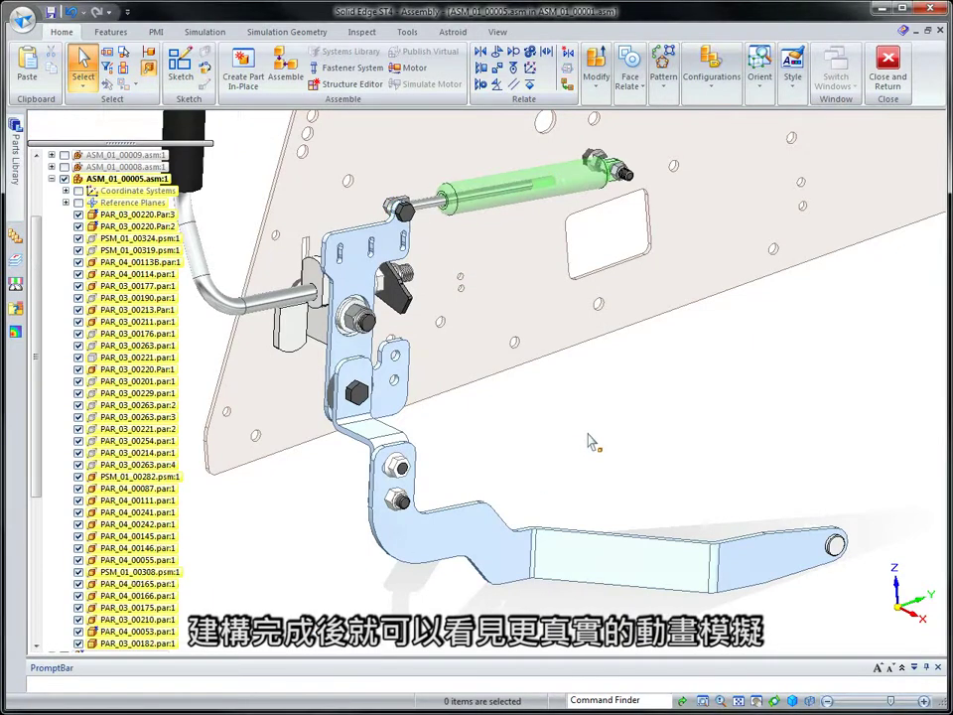
Step: Drag the cylinder rod with Drag Component to test the bracket's range of travel
click(597, 69)
click(630, 115)
scroll(239, 541, up, 5)
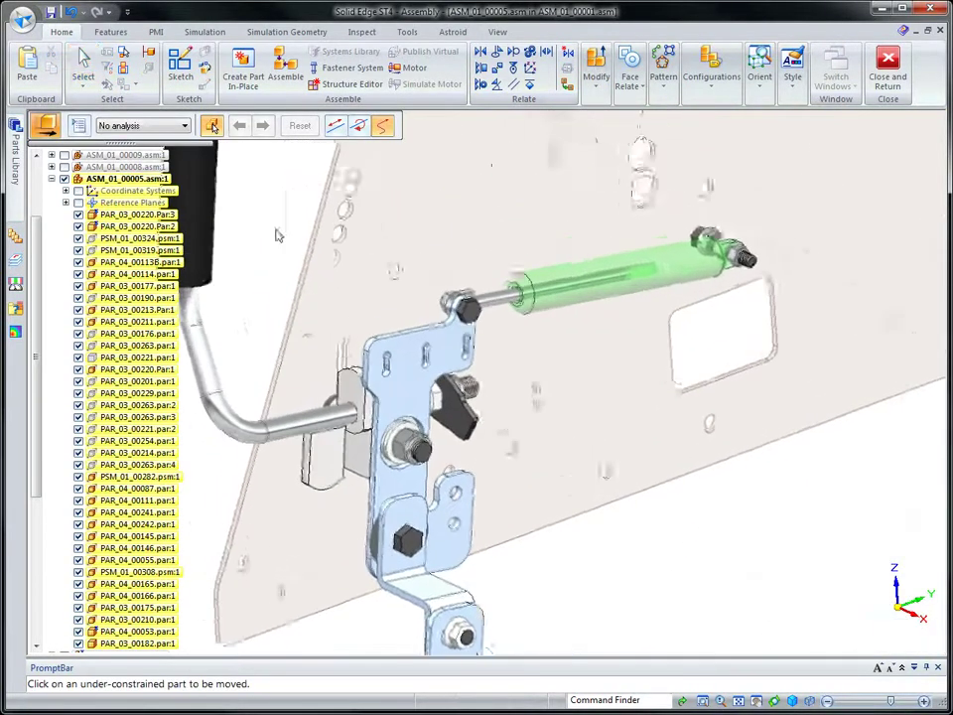
click(506, 378)
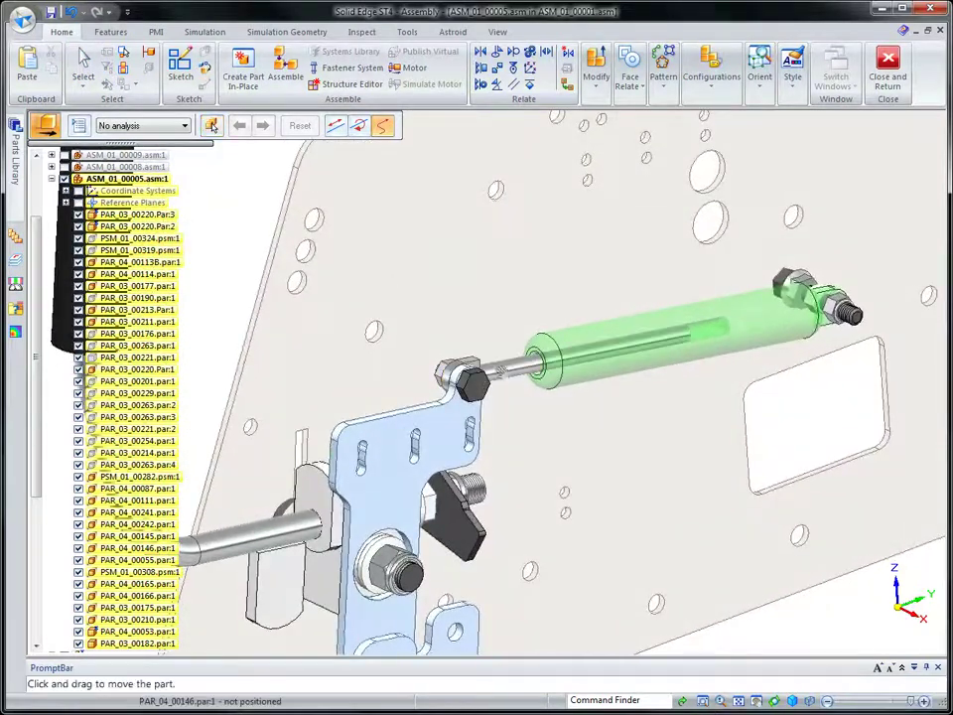
drag(507, 377, 369, 376)
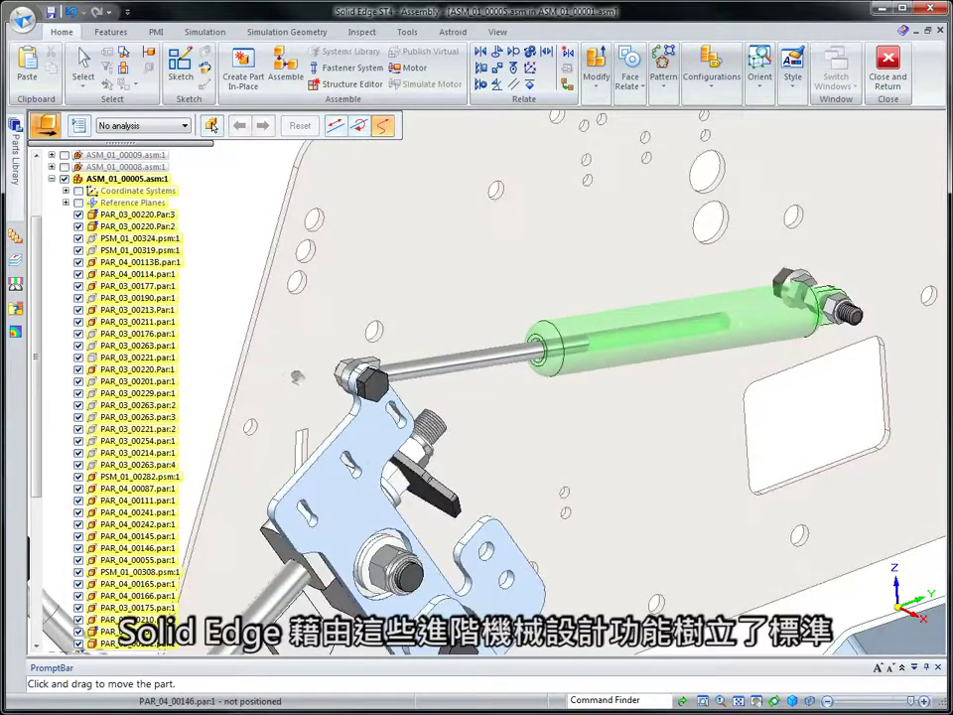
drag(296, 376, 680, 331)
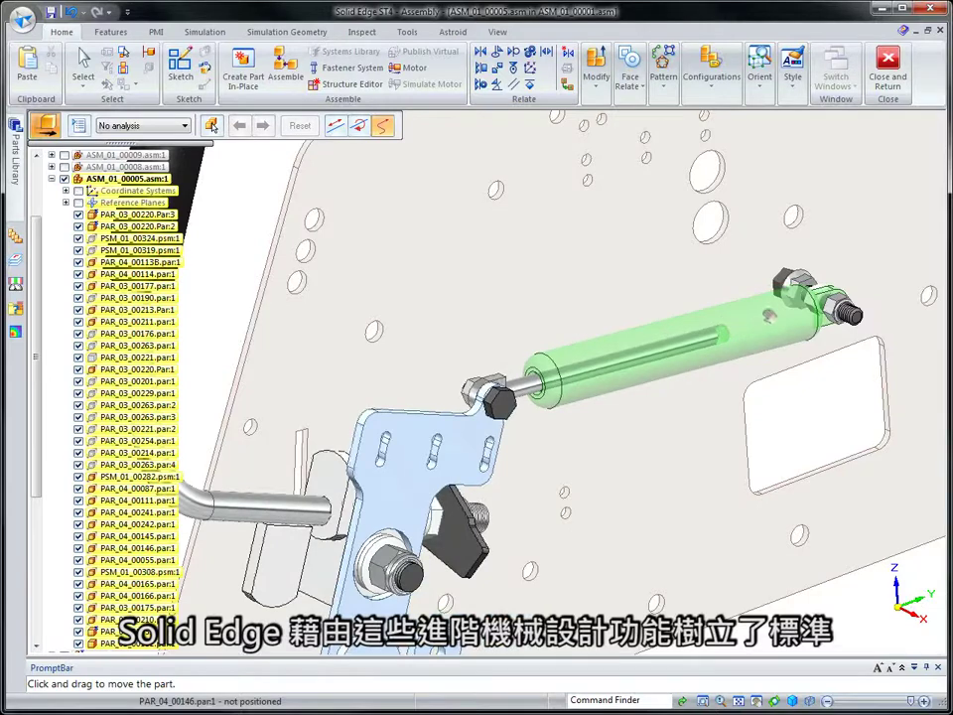
drag(470, 247, 294, 136)
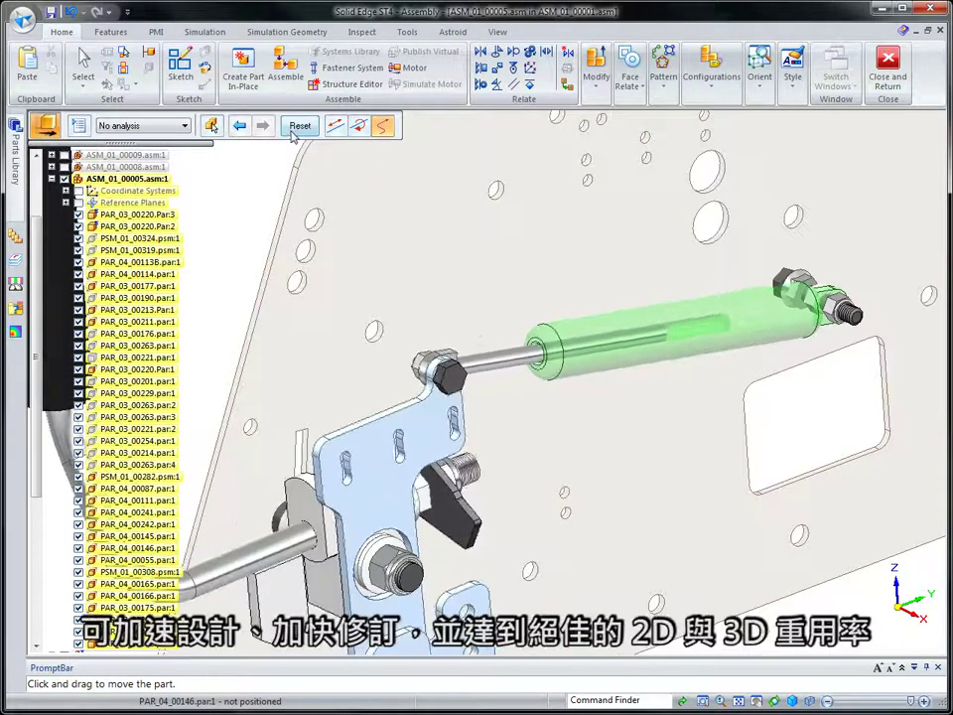